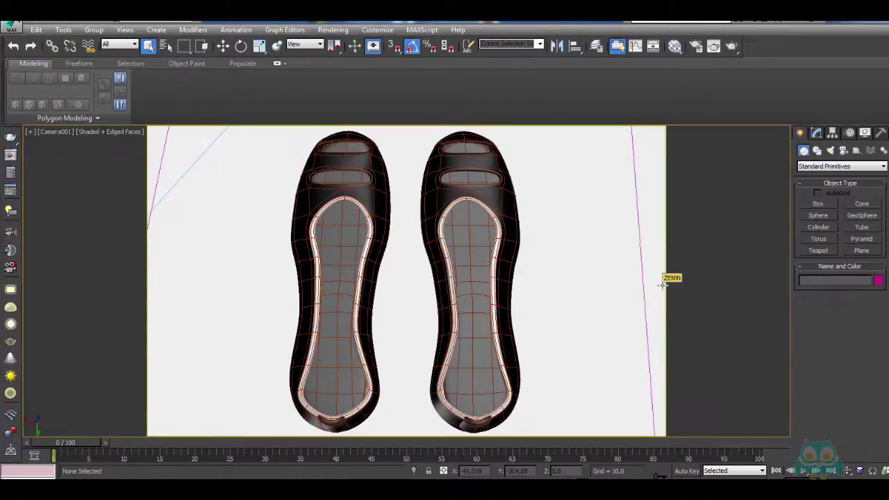
# Begin Save As for the shoe scene and enter the new file name 23-RENDER3.
pyautogui.click(15, 28)
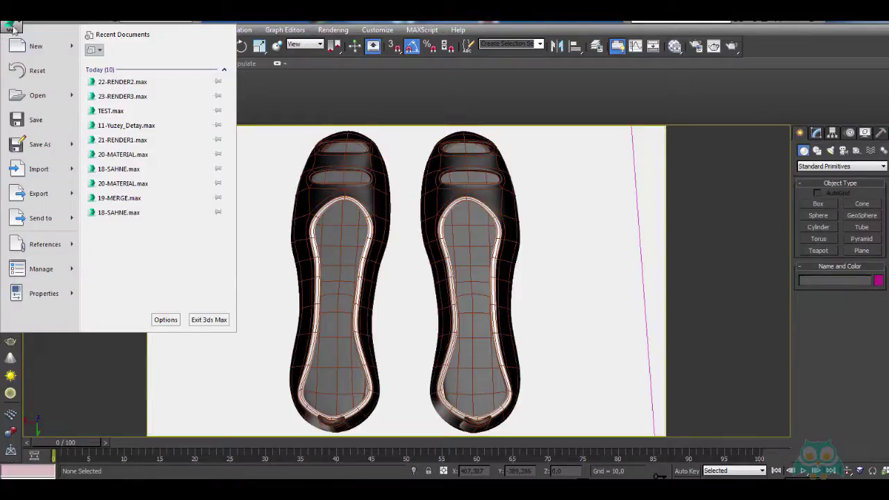
pyautogui.moveTo(39, 145)
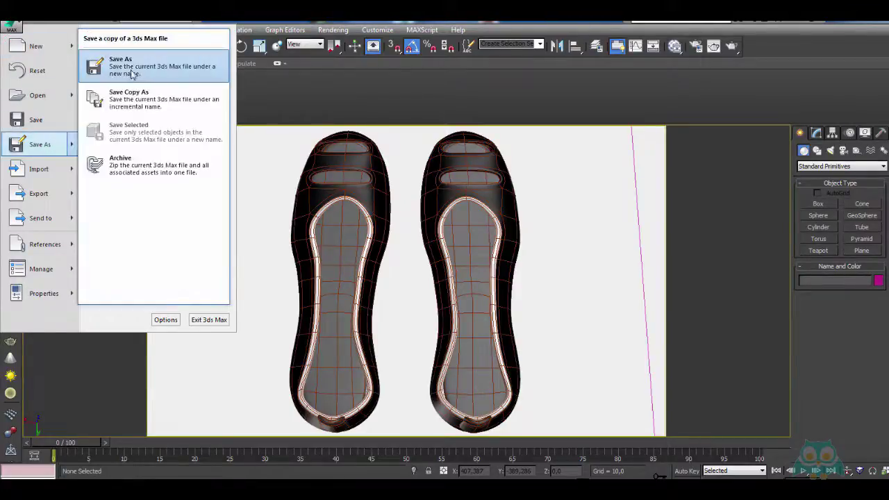
pyautogui.click(132, 73)
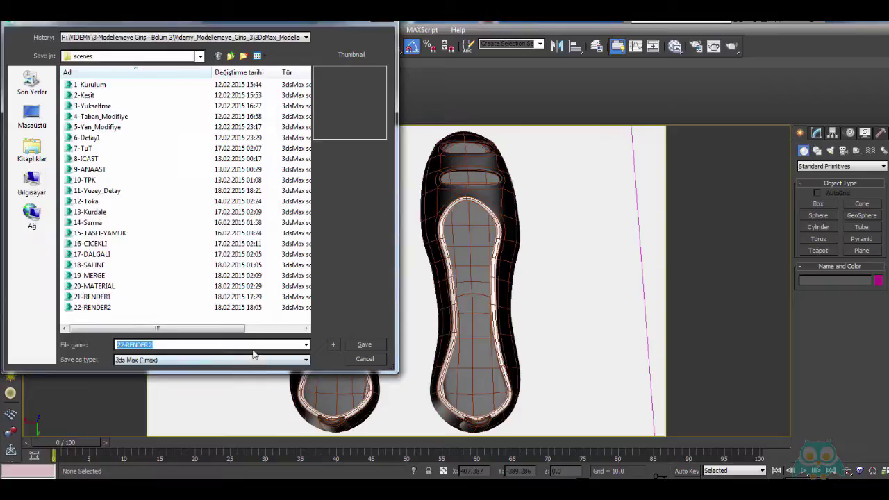
pyautogui.write('23')
# Save as 23-RENDER3, delete both shoe models, and save the emptied scene.
pyautogui.click(362, 345)
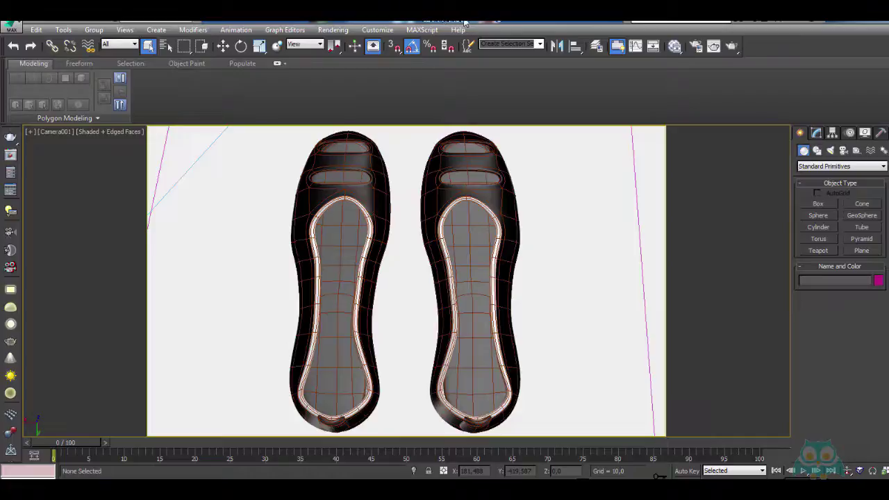
pyautogui.click(376, 200)
pyautogui.press('Delete')
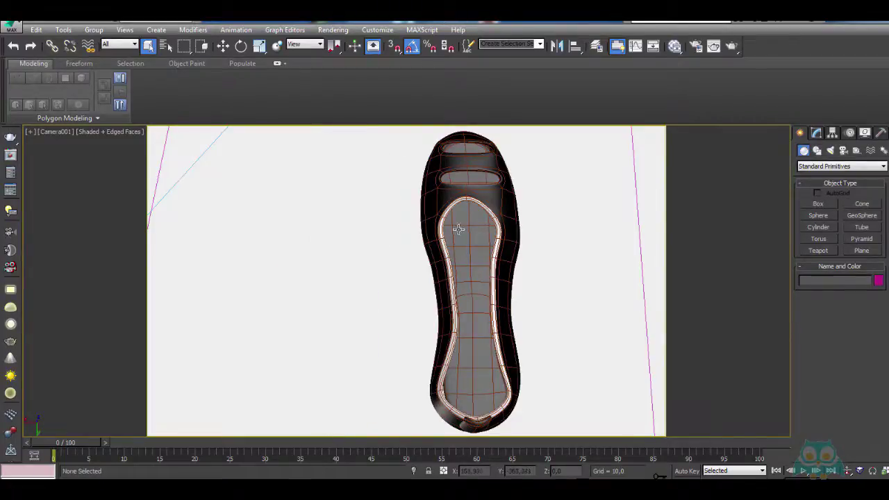
pyautogui.click(452, 188)
pyautogui.press('Delete')
pyautogui.hotkey('ctrl', 's')
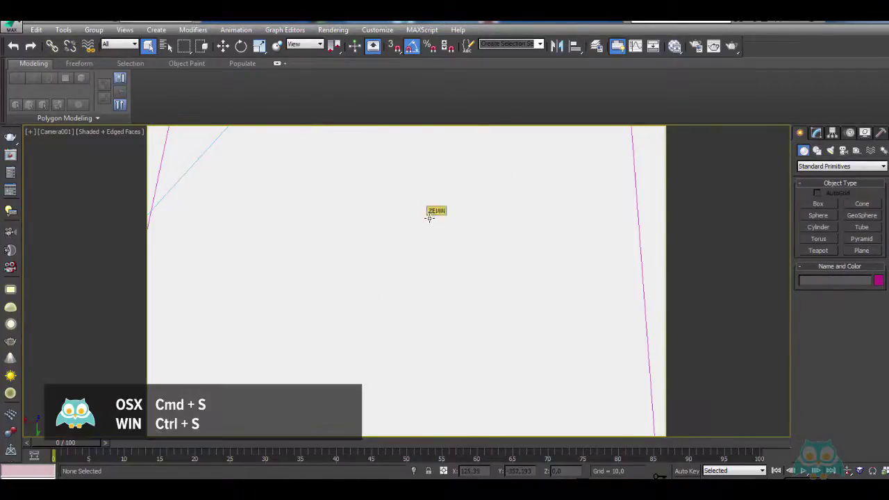
pyautogui.click(12, 27)
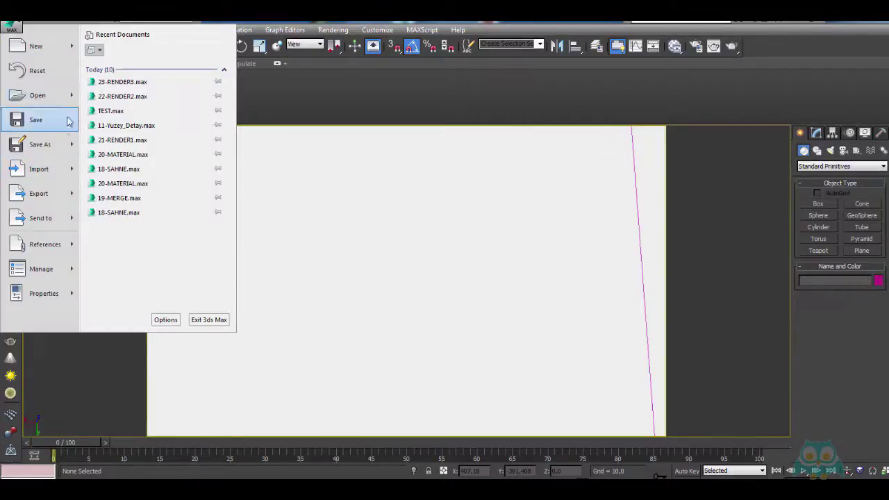
# Open the 11-Yuzey_Detay scene and orbit to a low front view of the shoes.
pyautogui.moveTo(37, 95)
pyautogui.click(61, 95)
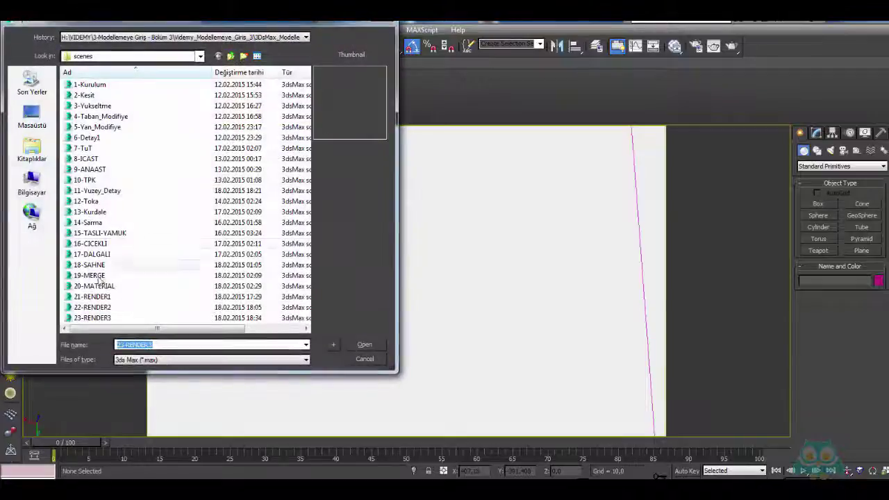
pyautogui.click(111, 233)
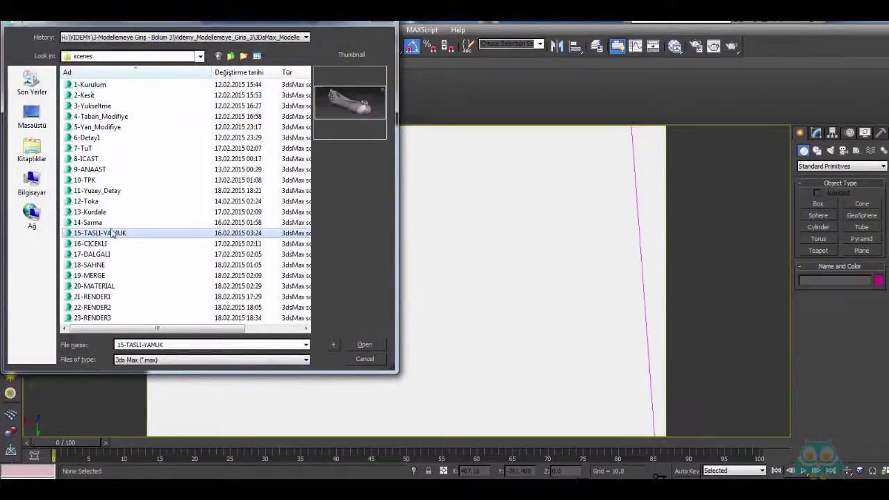
pyautogui.click(111, 190)
pyautogui.click(364, 345)
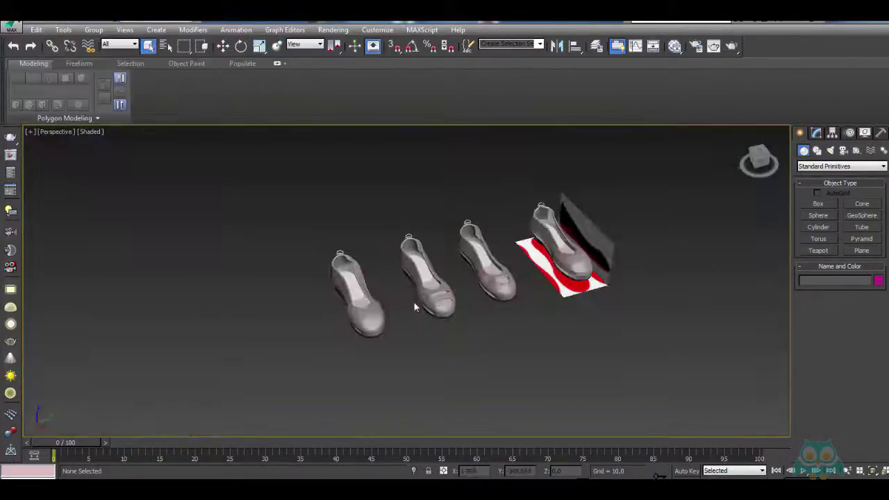
pyautogui.click(370, 312)
pyautogui.moveTo(377, 299)
pyautogui.keyDown('alt'); pyautogui.mouseDown(button='middle')
pyautogui.moveTo(350, 260)
pyautogui.moveTo(357, 234)
pyautogui.moveTo(318, 274)
pyautogui.moveTo(354, 290)
pyautogui.mouseUp(button='middle'); pyautogui.keyUp('alt')
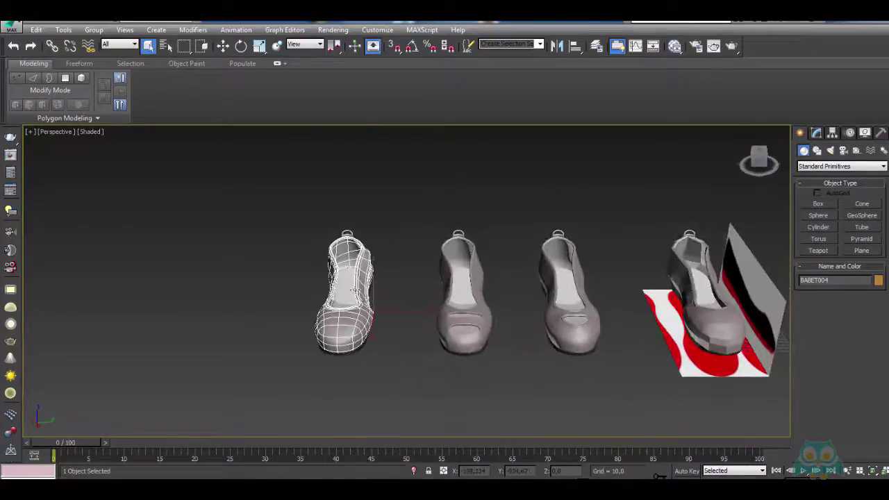
# Hide the three right-hand shoes and the plane, leaving one shoe visible.
pyautogui.rightClick(361, 279)
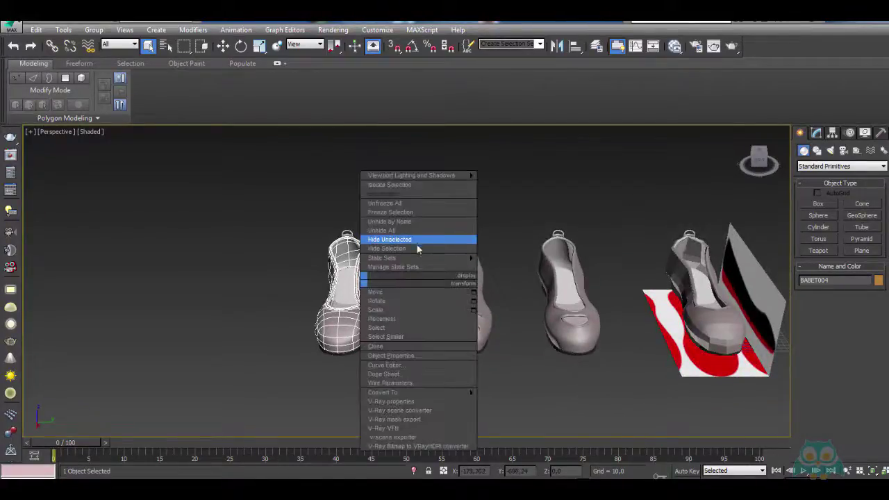
pyautogui.click(481, 208)
pyautogui.click(486, 212)
pyautogui.moveTo(486, 212)
pyautogui.keyDown('alt'); pyautogui.mouseDown(button='middle')
pyautogui.moveTo(508, 214)
pyautogui.moveTo(464, 259)
pyautogui.mouseUp(button='middle'); pyautogui.keyUp('alt')
pyautogui.moveTo(806, 429); pyautogui.dragTo(725, 360)
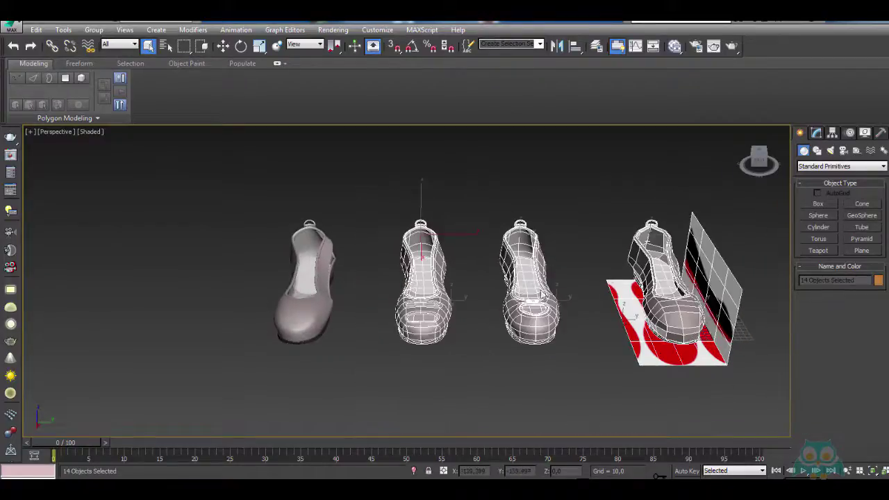
pyautogui.rightClick(528, 271)
pyautogui.click(568, 258)
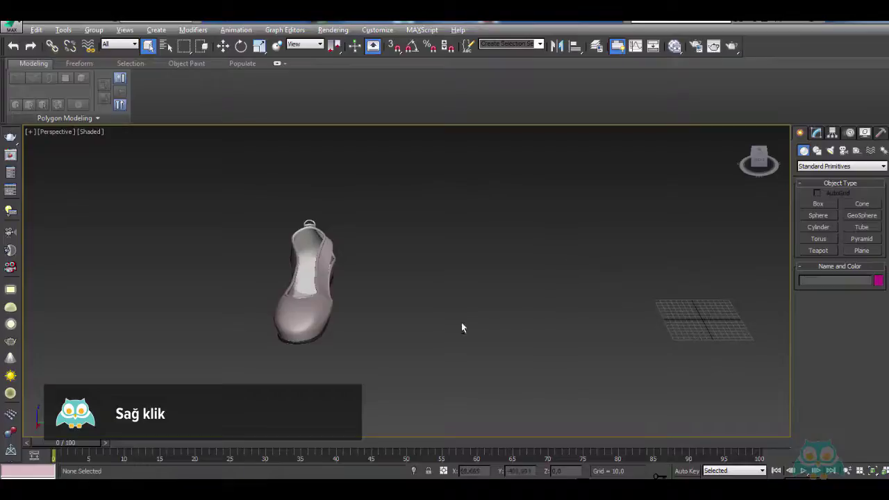
# Select all parts of the remaining shoe and group them as AKTAR3.
pyautogui.moveTo(461, 323)
pyautogui.keyDown('alt'); pyautogui.mouseDown(button='middle')
pyautogui.moveTo(496, 322)
pyautogui.moveTo(472, 308)
pyautogui.moveTo(377, 301)
pyautogui.moveTo(444, 298)
pyautogui.moveTo(311, 297)
pyautogui.moveTo(535, 291)
pyautogui.moveTo(431, 234)
pyautogui.moveTo(404, 302)
pyautogui.mouseUp(button='middle'); pyautogui.keyUp('alt')
pyautogui.click(312, 297)
pyautogui.click(403, 302)
pyautogui.moveTo(178, 185); pyautogui.dragTo(457, 389)
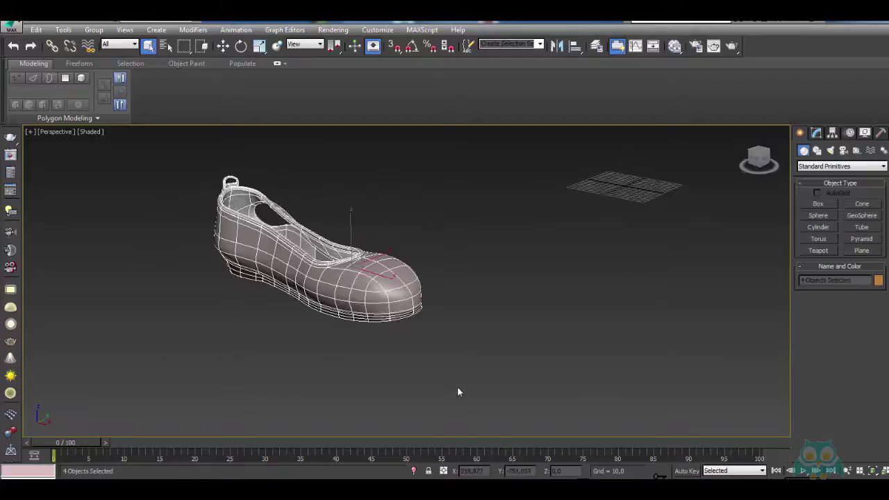
pyautogui.click(93, 29)
pyautogui.click(108, 43)
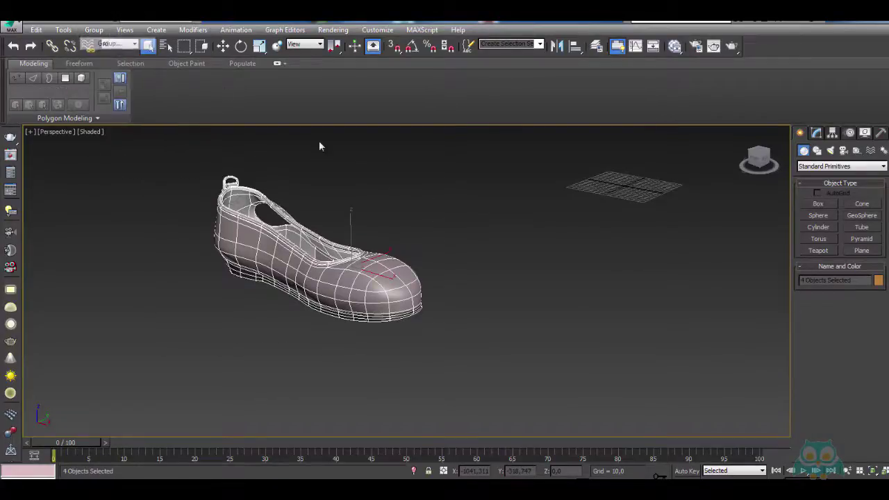
pyautogui.write('AKTAR')
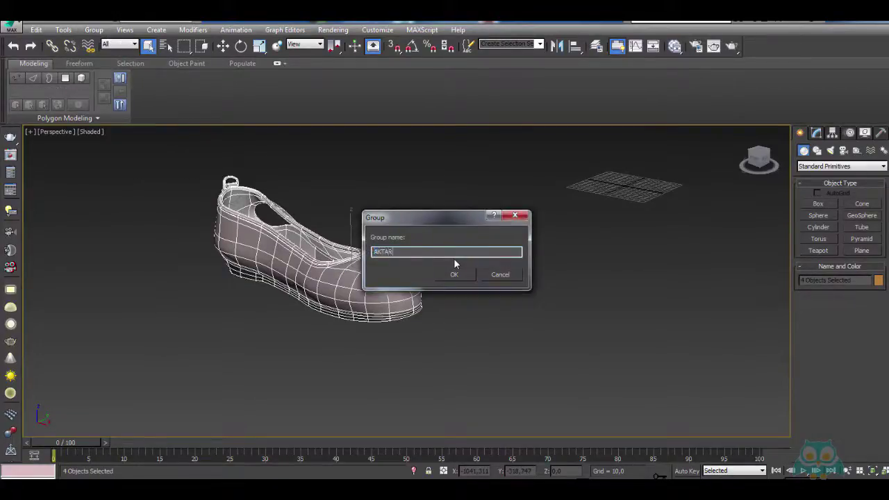
pyautogui.write('3')
pyautogui.click(454, 275)
# Open 23-RENDER3 from the scenes folder after answering the unsaved-changes prompt.
pyautogui.click(17, 29)
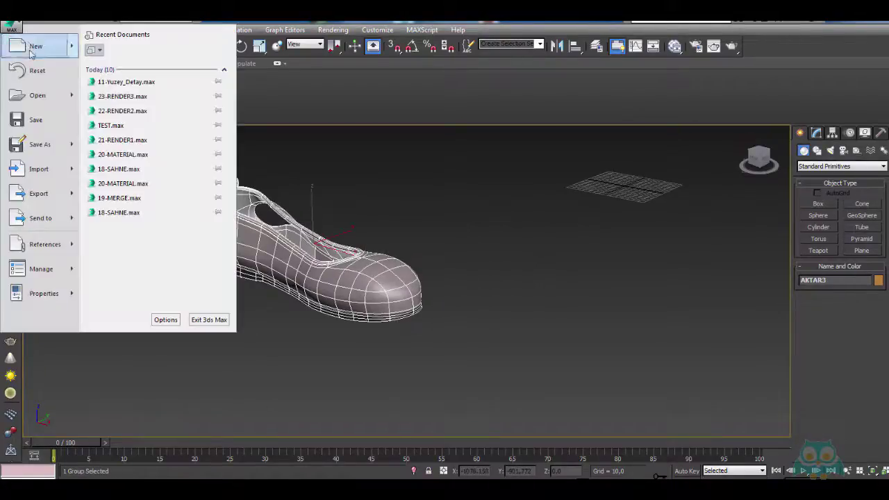
pyautogui.click(41, 123)
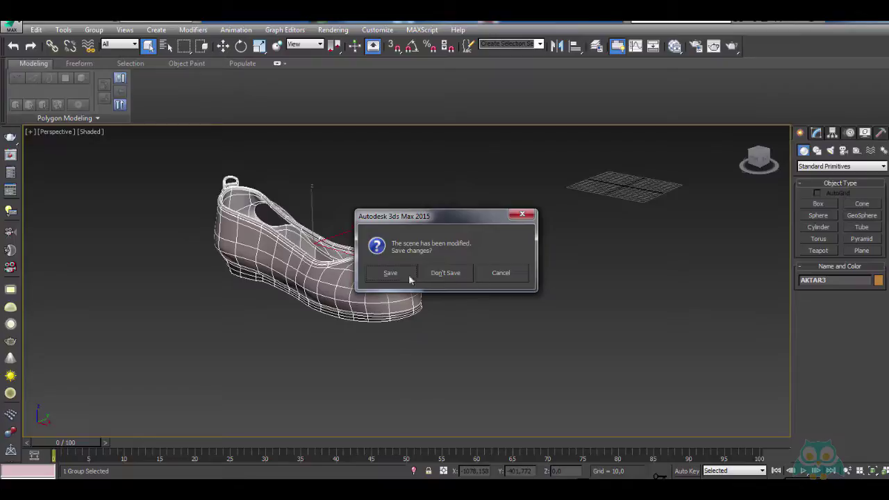
pyautogui.click(391, 272)
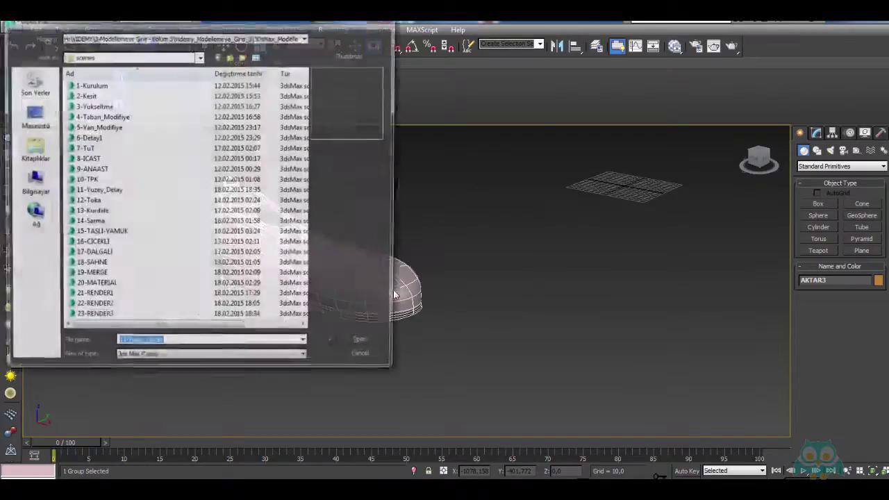
pyautogui.click(98, 318)
pyautogui.click(367, 345)
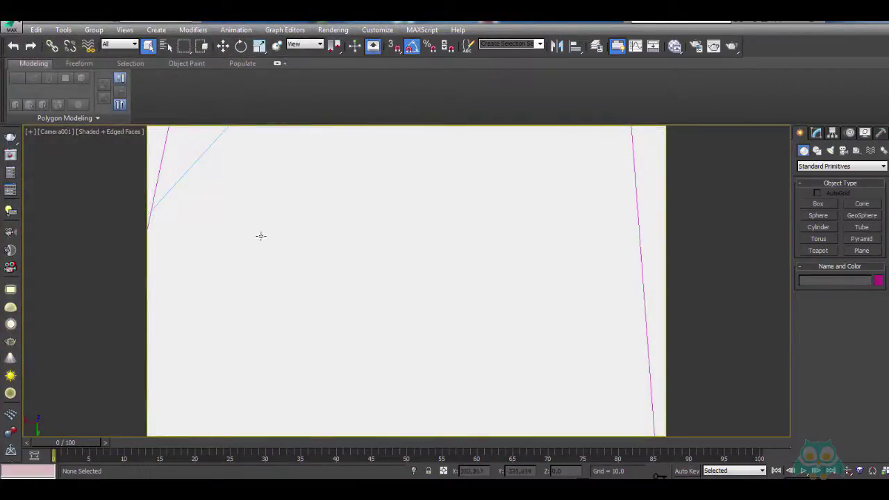
# Merge the AKTAR3 group from 11-Yuzey_Detay, then switch to Perspective and zoom extents.
pyautogui.click(13, 28)
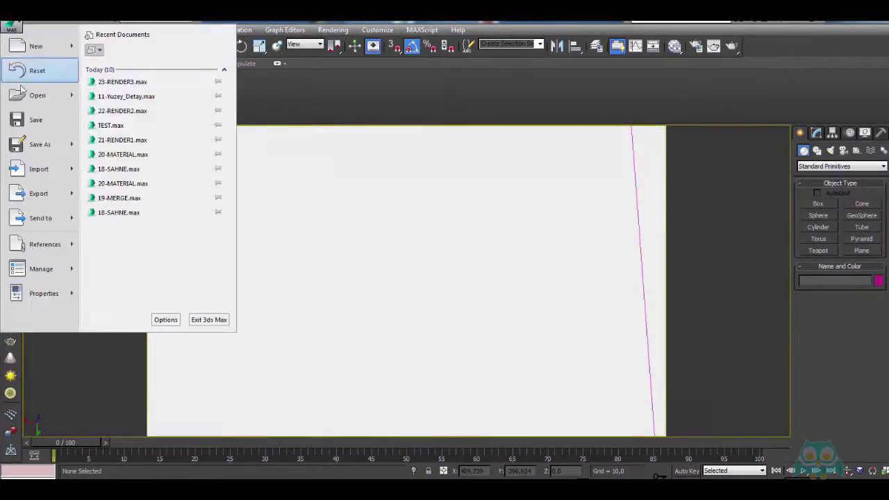
pyautogui.moveTo(39, 169)
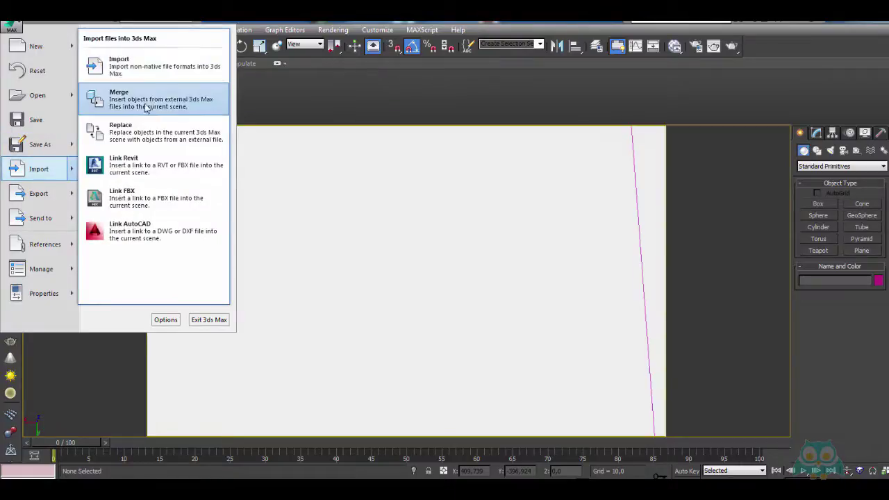
pyautogui.click(145, 108)
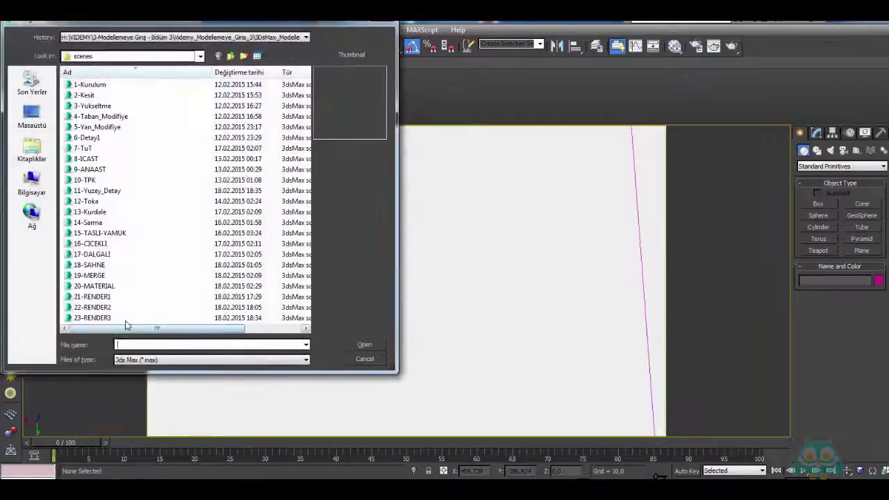
pyautogui.click(121, 190)
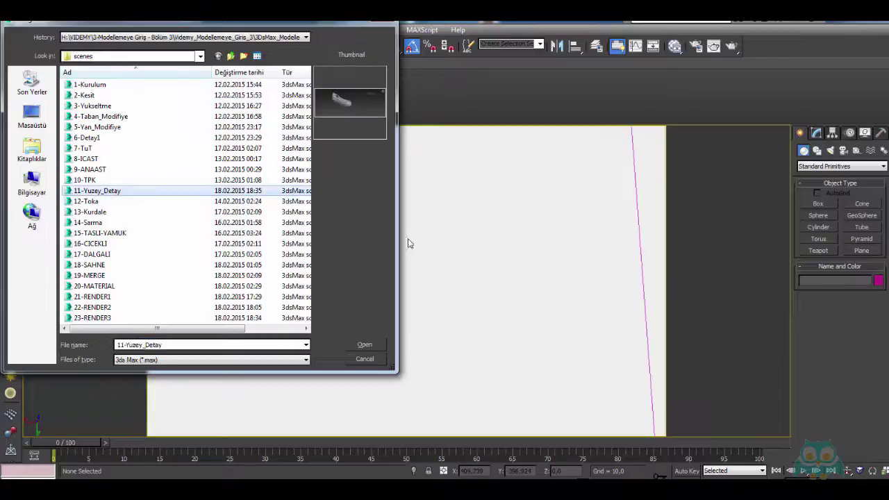
pyautogui.click(377, 345)
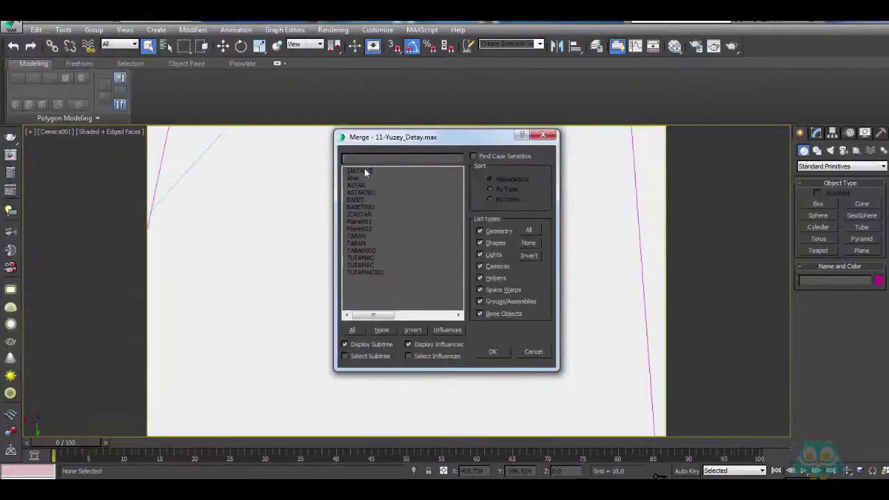
pyautogui.click(366, 170)
pyautogui.click(492, 352)
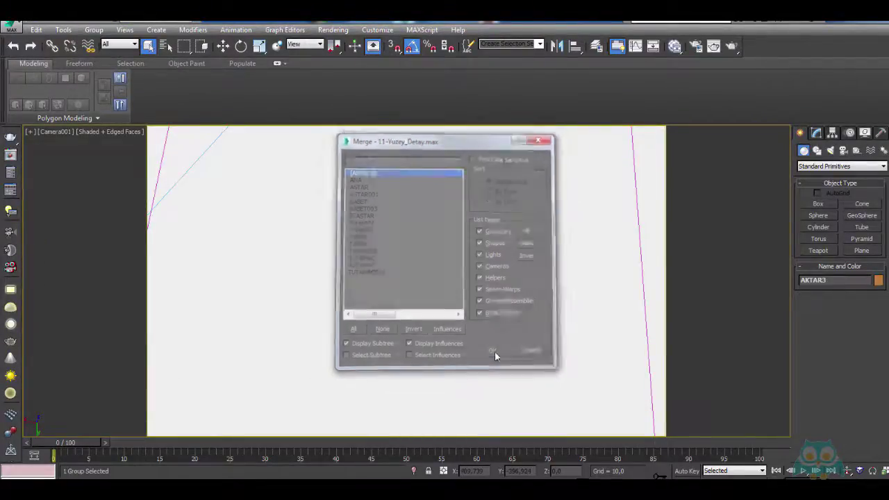
pyautogui.press('p')
pyautogui.press('z')
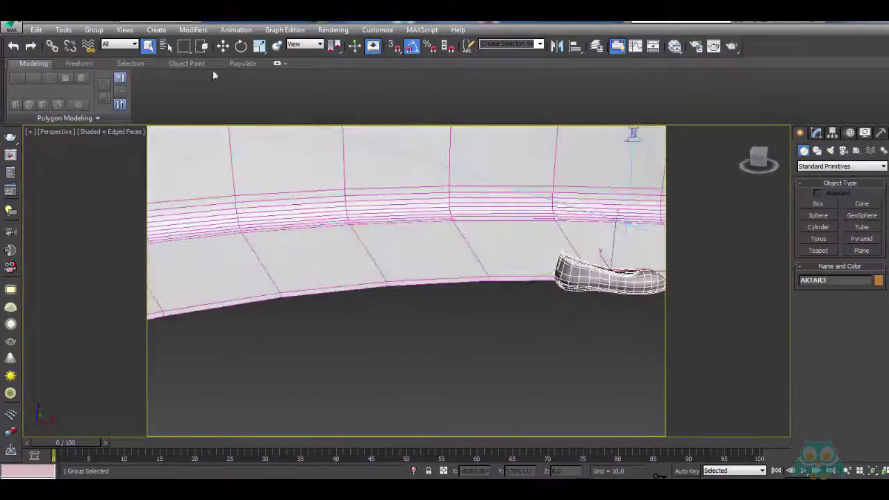
# Lower the AKTAR3 shoe group along Z with the Move tool.
pyautogui.click(222, 46)
pyautogui.moveTo(447, 322)
pyautogui.keyDown('alt'); pyautogui.mouseDown(button='middle')
pyautogui.moveTo(527, 284)
pyautogui.moveTo(441, 212)
pyautogui.moveTo(448, 217)
pyautogui.mouseUp(button='middle'); pyautogui.keyUp('alt')
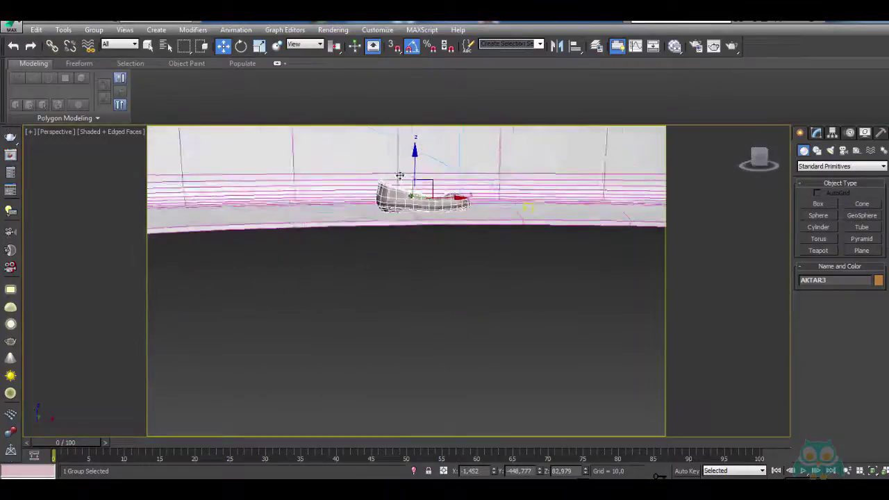
pyautogui.scroll(3, 448, 217)
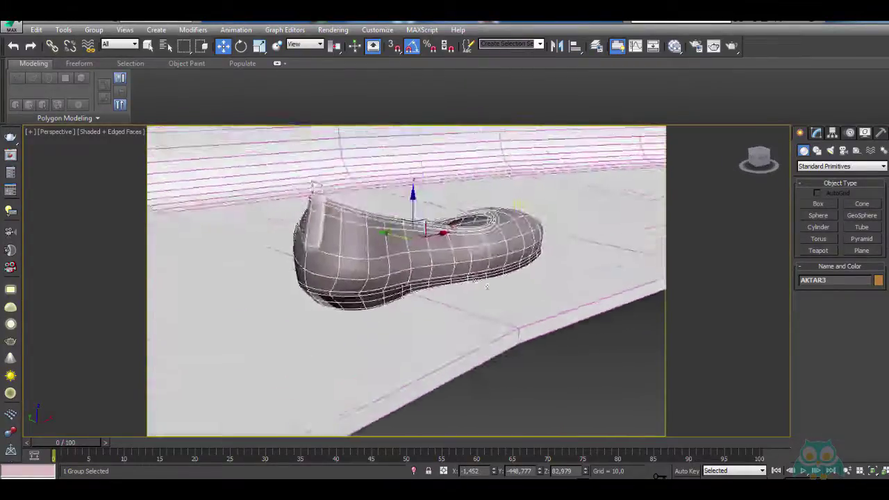
pyautogui.keyDown('alt'); pyautogui.moveTo(448, 216); pyautogui.dragTo(418, 219, button='middle'); pyautogui.keyUp('alt')
pyautogui.scroll(3, 418, 219)
pyautogui.moveTo(419, 219); pyautogui.dragTo(419, 233)
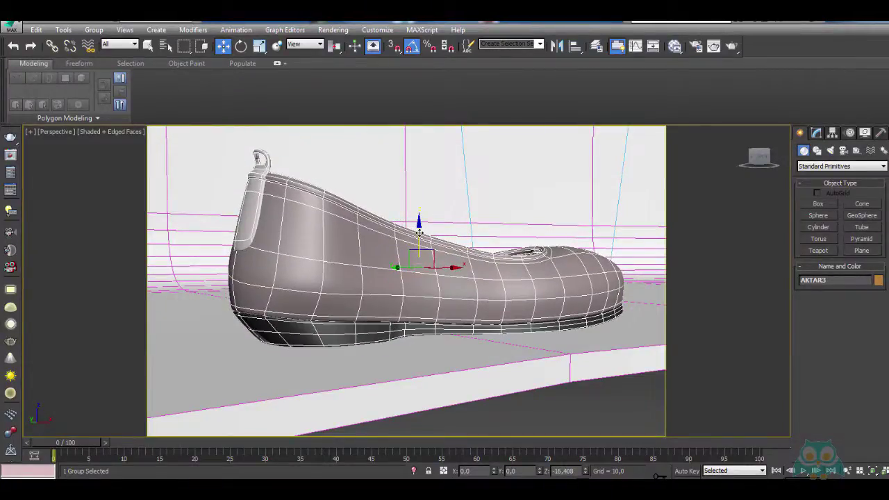
# Shift the shoe group along Y and view the scene through Camera001.
pyautogui.moveTo(418, 232)
pyautogui.keyDown('alt'); pyautogui.mouseDown(button='middle')
pyautogui.moveTo(424, 262)
pyautogui.moveTo(262, 335)
pyautogui.mouseUp(button='middle'); pyautogui.keyUp('alt')
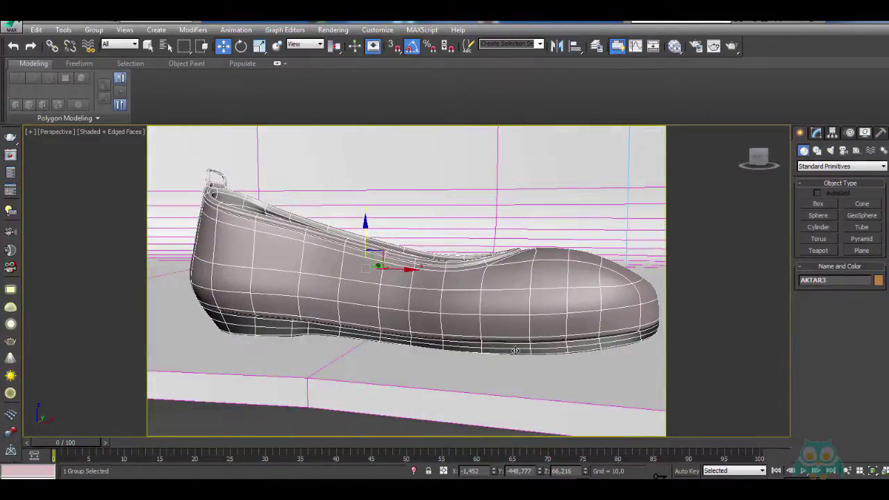
pyautogui.scroll(-5, 515, 351)
pyautogui.moveTo(531, 369)
pyautogui.keyDown('alt'); pyautogui.mouseDown(button='middle')
pyautogui.moveTo(501, 326)
pyautogui.moveTo(501, 309)
pyautogui.moveTo(505, 318)
pyautogui.mouseUp(button='middle'); pyautogui.keyUp('alt')
pyautogui.scroll(-3, 501, 327)
pyautogui.moveTo(520, 326)
pyautogui.mouseDown()
pyautogui.moveTo(512, 288)
pyautogui.moveTo(538, 295)
pyautogui.mouseUp()
pyautogui.press('c')
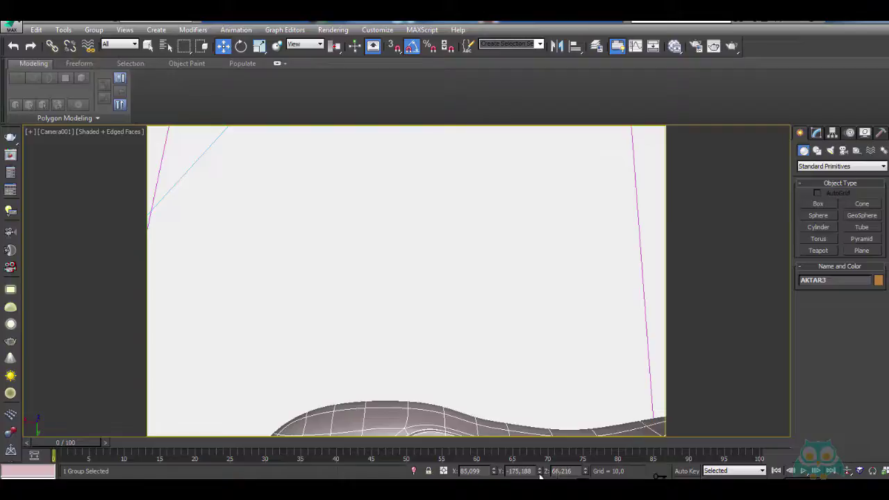
# Move the shoe group up and left into the Camera001 frame, then adjust to a higher tilted angle.
pyautogui.moveTo(540, 475); pyautogui.dragTo(544, 172)
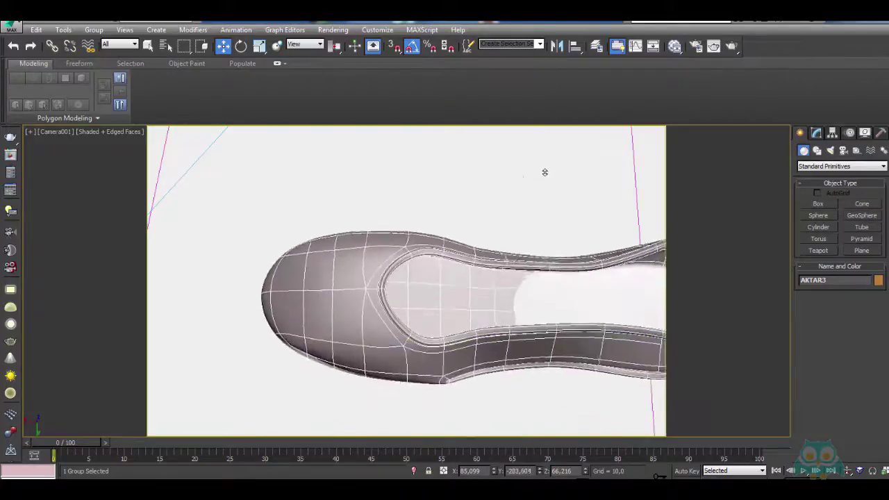
pyautogui.moveTo(504, 298); pyautogui.dragTo(398, 292)
pyautogui.click(241, 46)
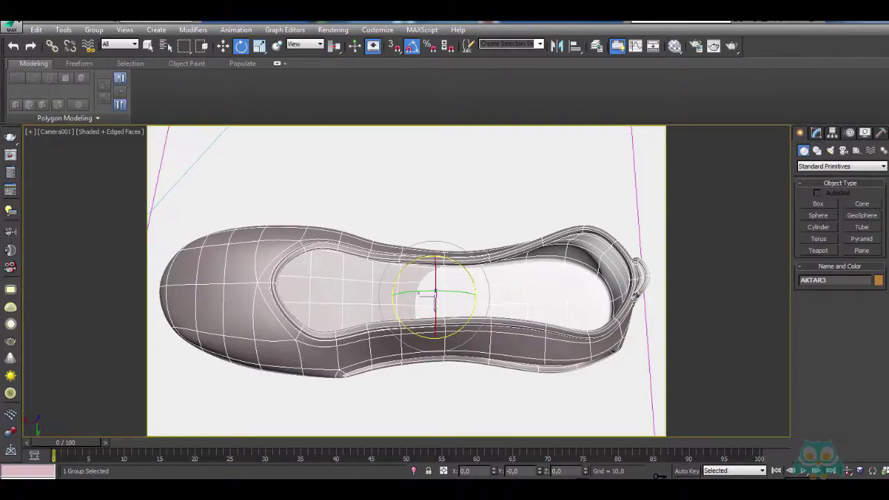
pyautogui.moveTo(428, 295)
pyautogui.keyDown('alt'); pyautogui.mouseDown(button='middle')
pyautogui.moveTo(569, 290)
pyautogui.moveTo(541, 343)
pyautogui.moveTo(625, 331)
pyautogui.moveTo(396, 303)
pyautogui.moveTo(419, 348)
pyautogui.moveTo(436, 357)
pyautogui.mouseUp(button='middle'); pyautogui.keyUp('alt')
# Rotate the shoe to 205 on Z, move it, and pan Camera001 to reframe it.
pyautogui.click(240, 46)
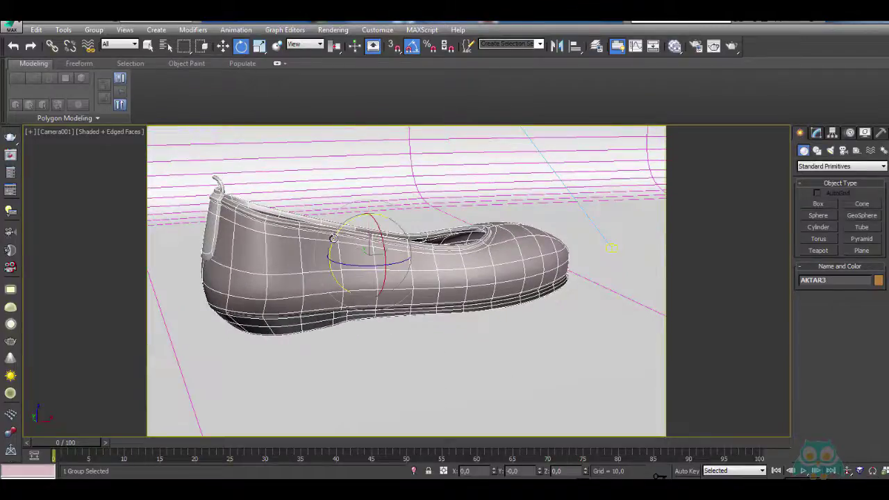
pyautogui.moveTo(333, 239)
pyautogui.mouseDown()
pyautogui.moveTo(464, 270)
pyautogui.moveTo(279, 98)
pyautogui.mouseUp()
pyautogui.click(222, 46)
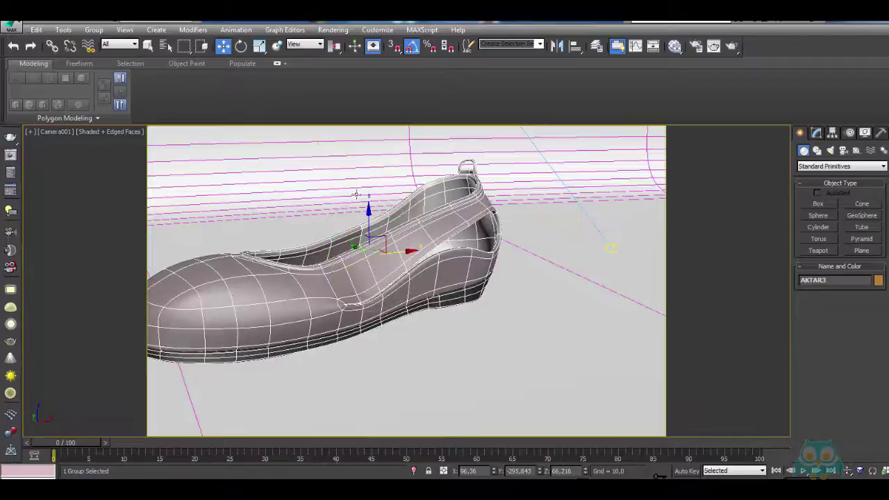
pyautogui.moveTo(400, 271)
pyautogui.mouseDown()
pyautogui.moveTo(460, 295)
pyautogui.moveTo(490, 281)
pyautogui.mouseUp()
pyautogui.hotkey('shift', 'f')
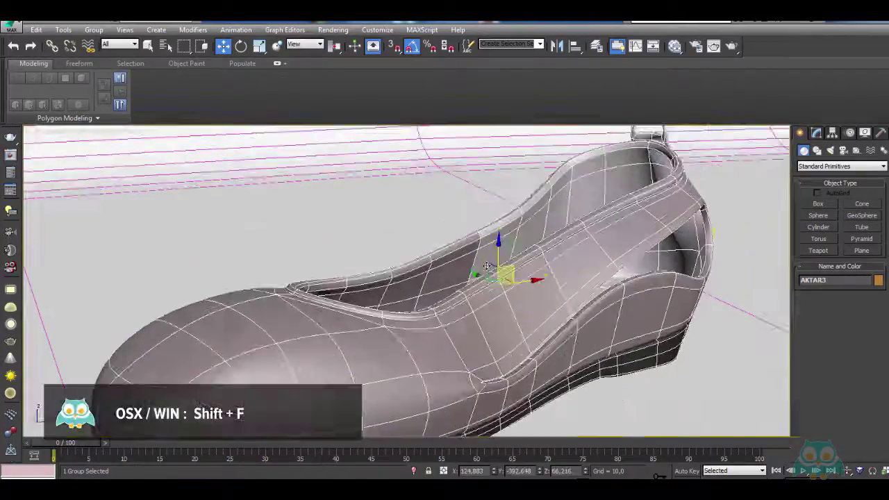
pyautogui.hotkey('shift', 'f')
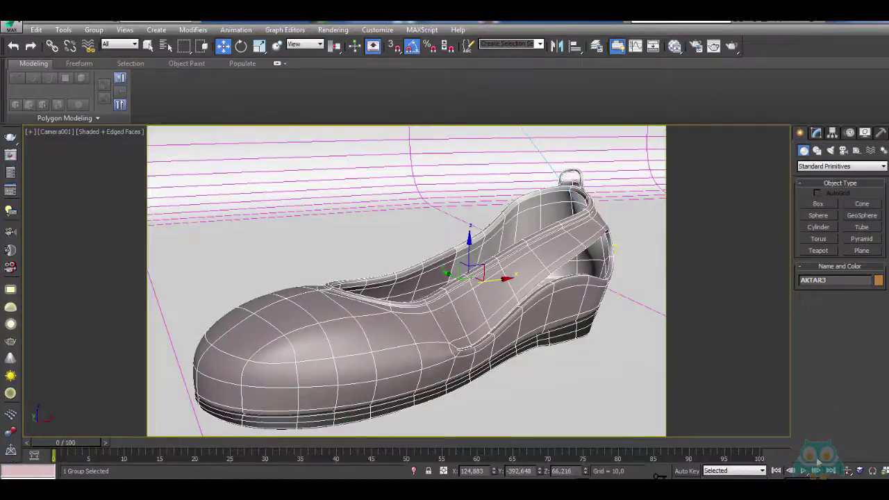
pyautogui.moveTo(463, 341)
pyautogui.mouseDown(button='middle')
pyautogui.moveTo(460, 316)
pyautogui.moveTo(470, 304)
pyautogui.moveTo(407, 238)
pyautogui.mouseUp(button='middle')
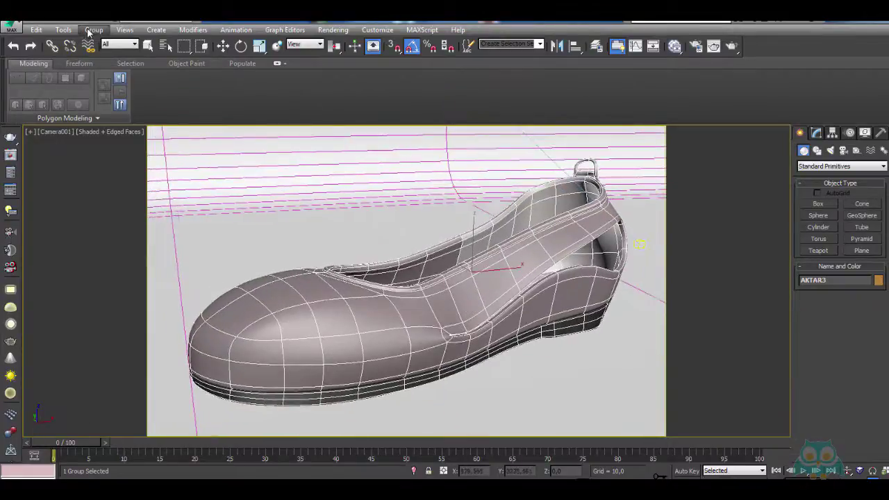
# Open the AKTAR3 group and select the shoe upper BABET004.
pyautogui.click(94, 30)
pyautogui.click(118, 71)
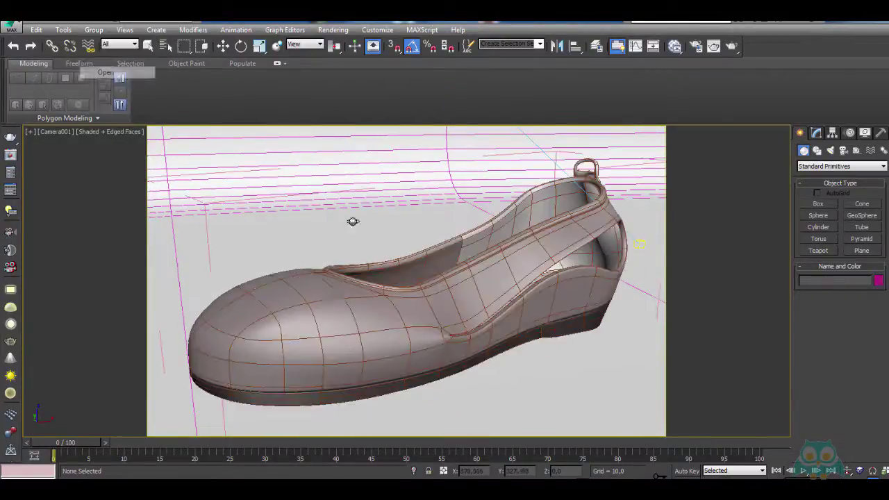
pyautogui.click(148, 46)
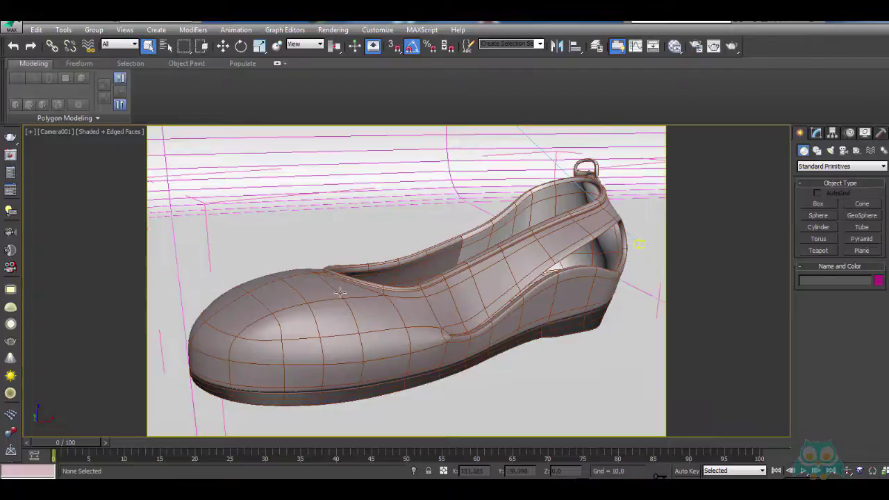
pyautogui.click(297, 309)
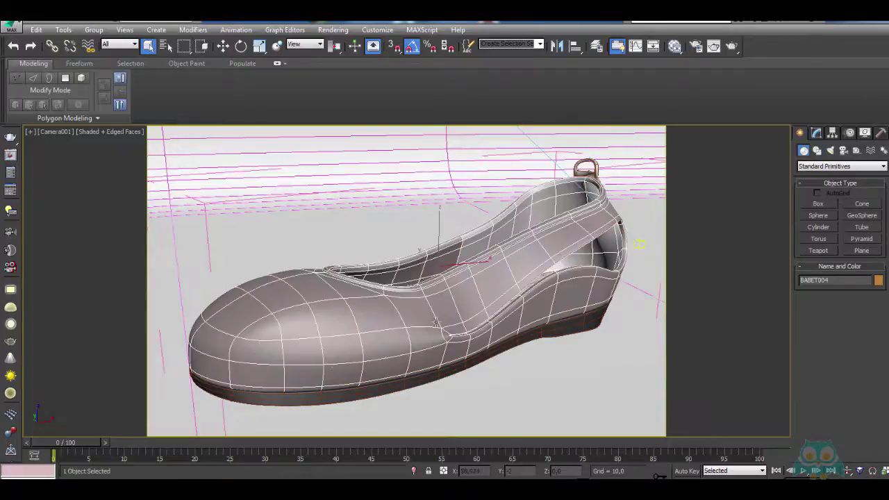
# Isolate BABET004 with Alt+Q and view it in a free perspective without the safe frame.
pyautogui.click(426, 376)
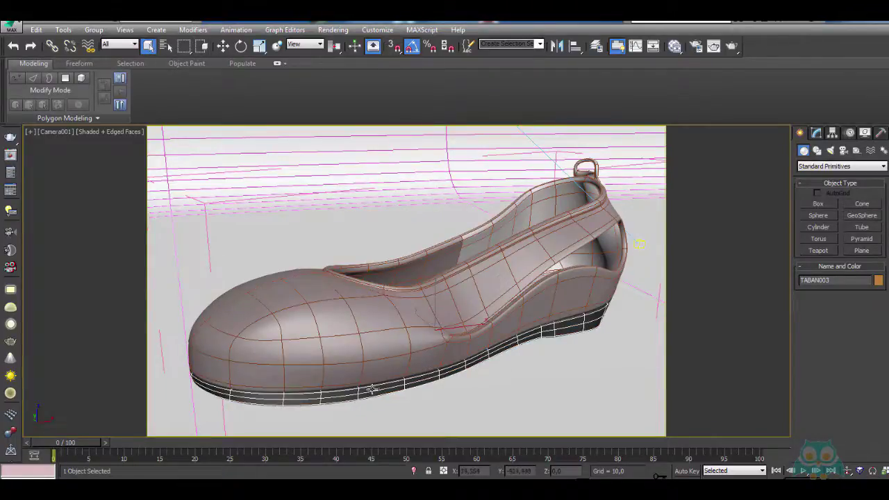
pyautogui.click(321, 321)
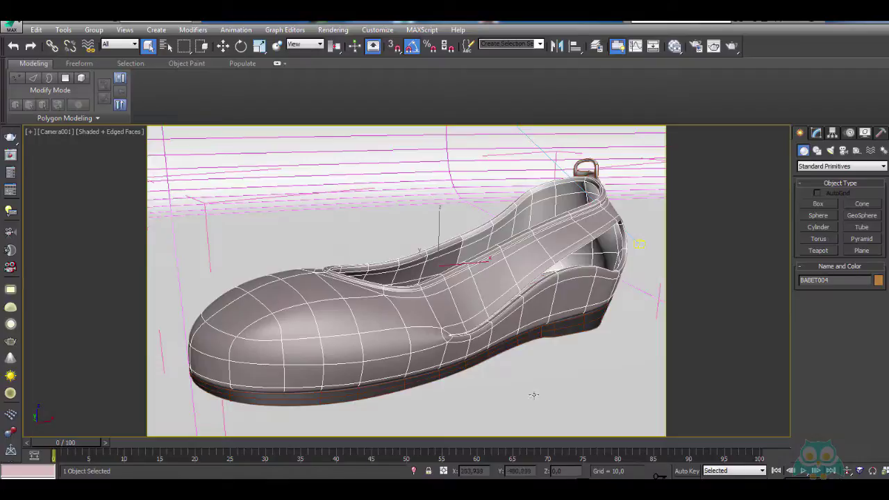
pyautogui.hotkey('alt', 'q')
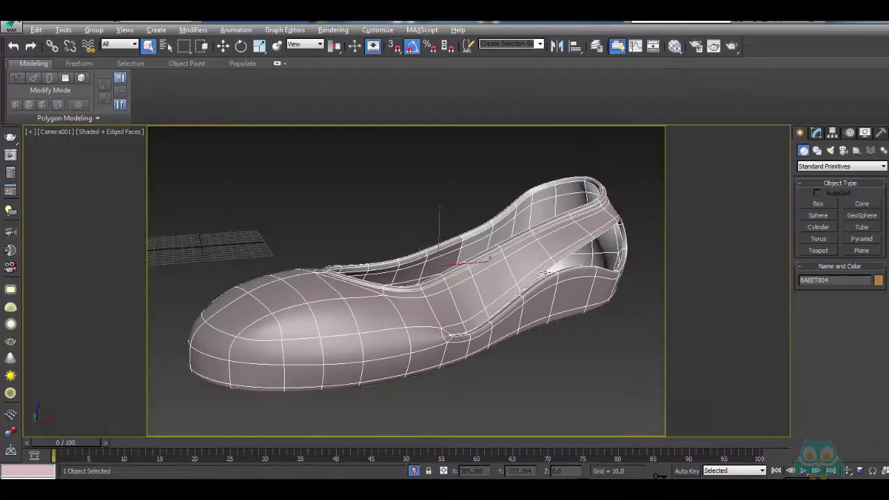
pyautogui.hotkey('shift', 'f')
pyautogui.moveTo(586, 238)
pyautogui.keyDown('alt'); pyautogui.mouseDown(button='middle')
pyautogui.moveTo(482, 262)
pyautogui.moveTo(524, 252)
pyautogui.moveTo(486, 250)
pyautogui.moveTo(486, 264)
pyautogui.mouseUp(button='middle'); pyautogui.keyUp('alt')
pyautogui.press('p')
pyautogui.scroll(-5, 540, 243)
pyautogui.scroll(5, 486, 249)
# Disable BABET004's TurboSmooth modifier to reveal the low-poly Edit Poly mesh.
pyautogui.click(815, 132)
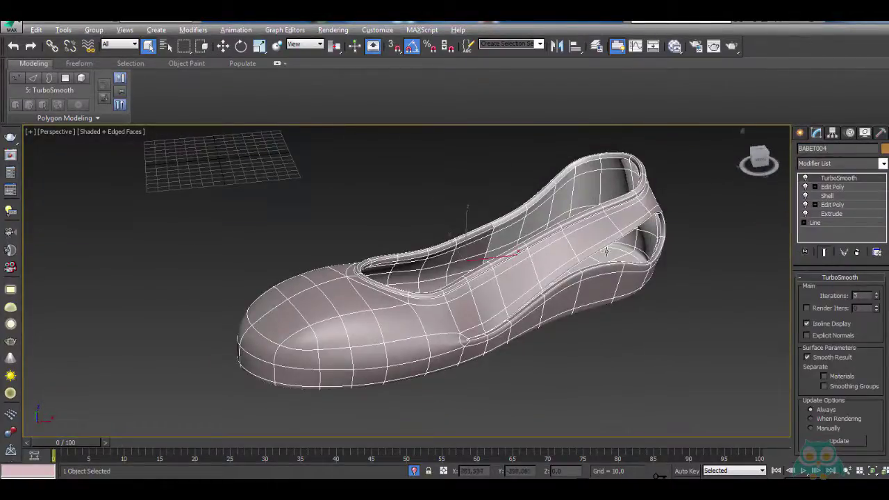
pyautogui.moveTo(606, 252)
pyautogui.keyDown('alt'); pyautogui.mouseDown(button='middle')
pyautogui.moveTo(615, 250)
pyautogui.moveTo(622, 269)
pyautogui.mouseUp(button='middle'); pyautogui.keyUp('alt')
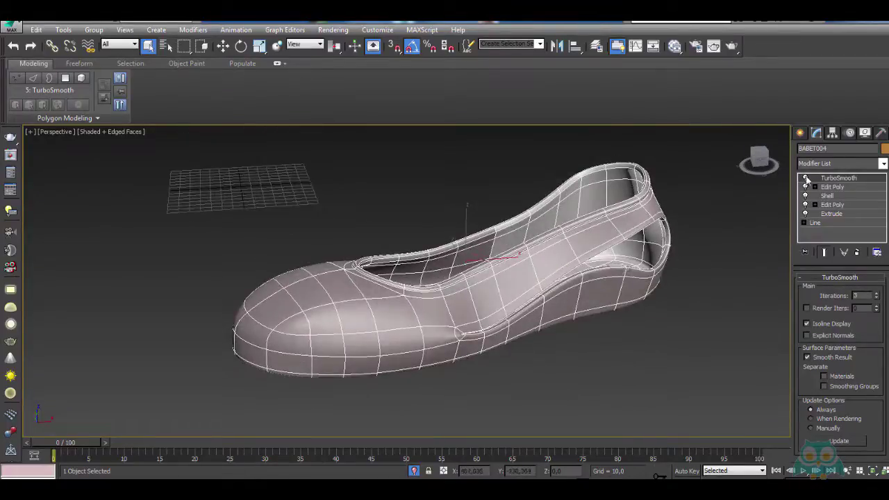
pyautogui.click(805, 178)
# Go to polygon sub-object level in the Edit Poly modifier under TurboSmooth and widen the command panel to two columns.
pyautogui.click(840, 188)
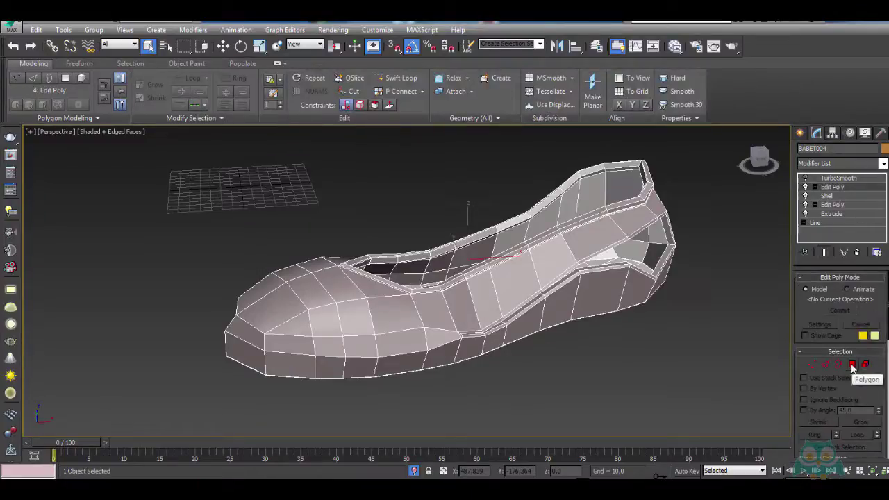
pyautogui.click(852, 365)
pyautogui.scroll(4, 442, 285)
pyautogui.scroll(-1, 427, 279)
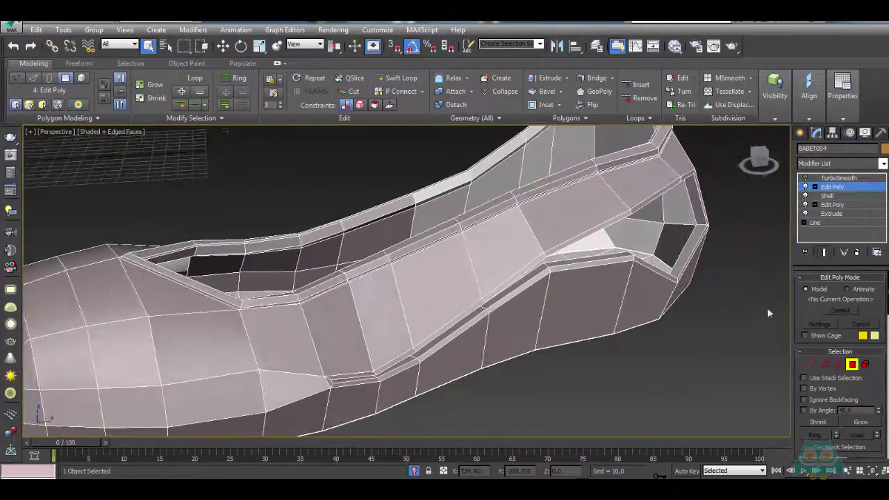
pyautogui.moveTo(795, 300); pyautogui.dragTo(727, 298)
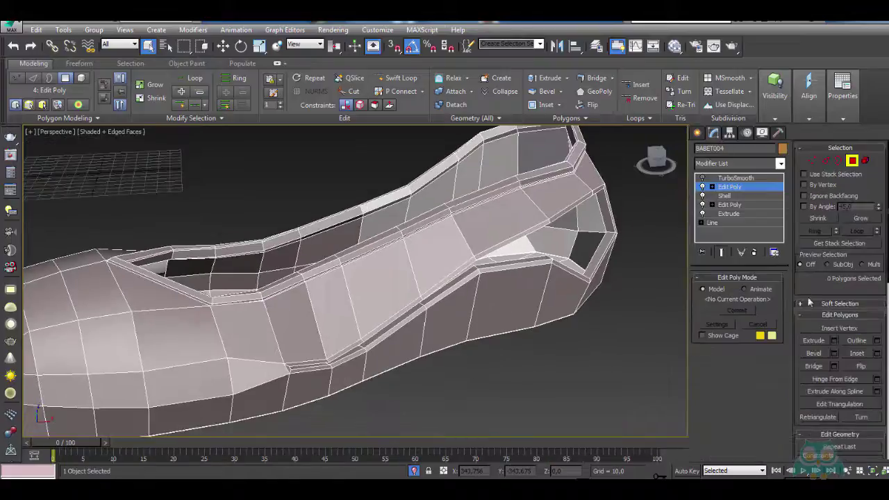
pyautogui.scroll(-3, 809, 303)
pyautogui.scroll(-3, 809, 302)
pyautogui.scroll(-3, 808, 303)
pyautogui.scroll(-3, 809, 303)
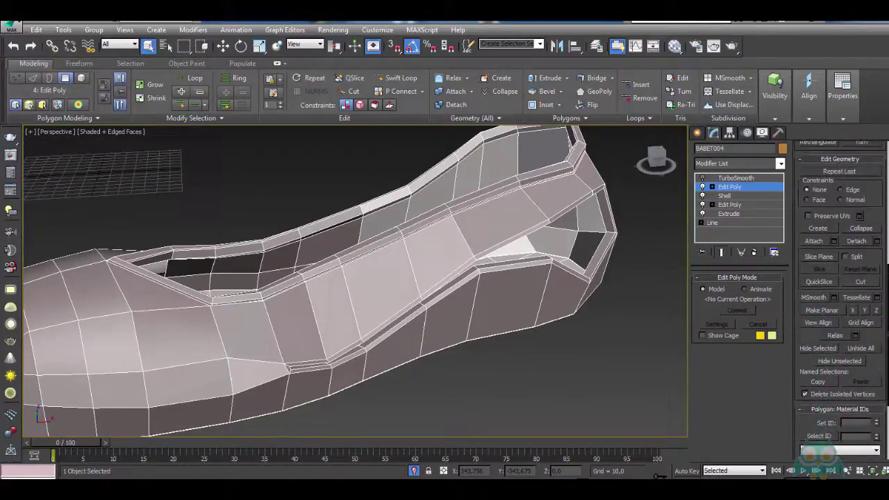
# Select the rim trim loop polygons along the shoe opening.
pyautogui.click(447, 184)
pyautogui.click(366, 243)
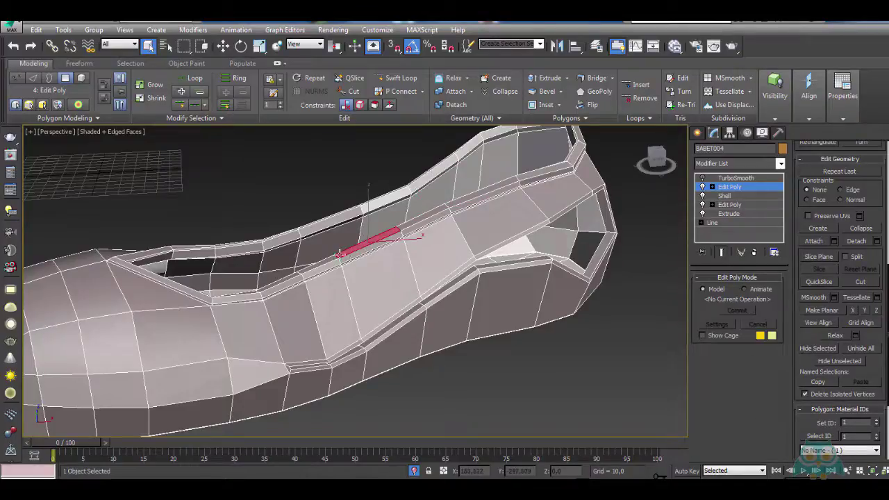
pyautogui.keyDown('alt'); pyautogui.moveTo(339, 253); pyautogui.dragTo(262, 314, button='middle'); pyautogui.keyUp('alt')
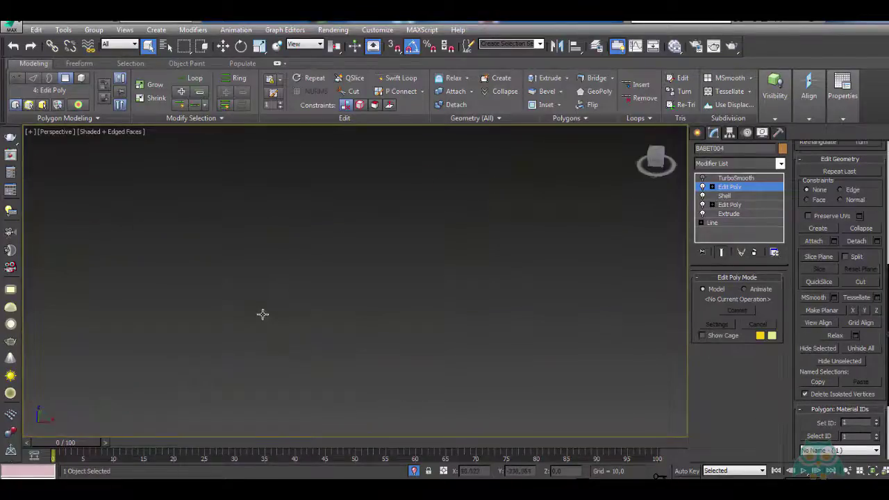
pyautogui.scroll(2, 322, 257)
pyautogui.click(324, 257)
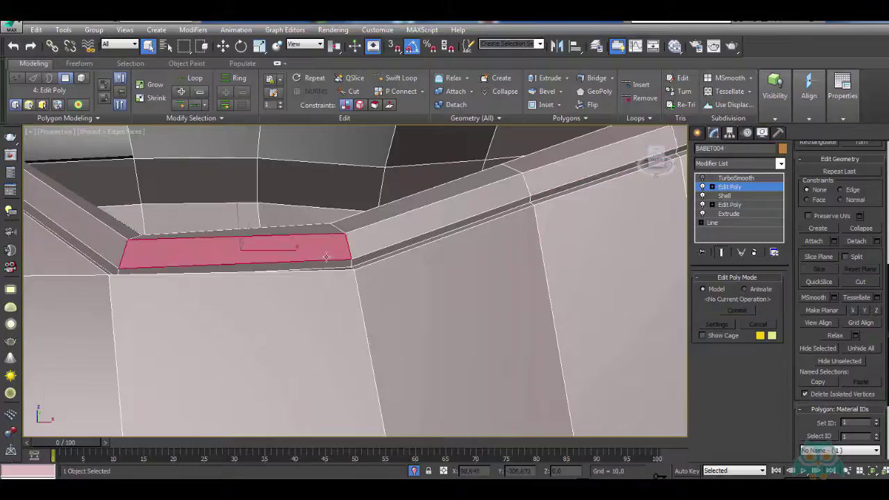
pyautogui.keyDown('shift'); pyautogui.click(382, 240); pyautogui.keyUp('shift')
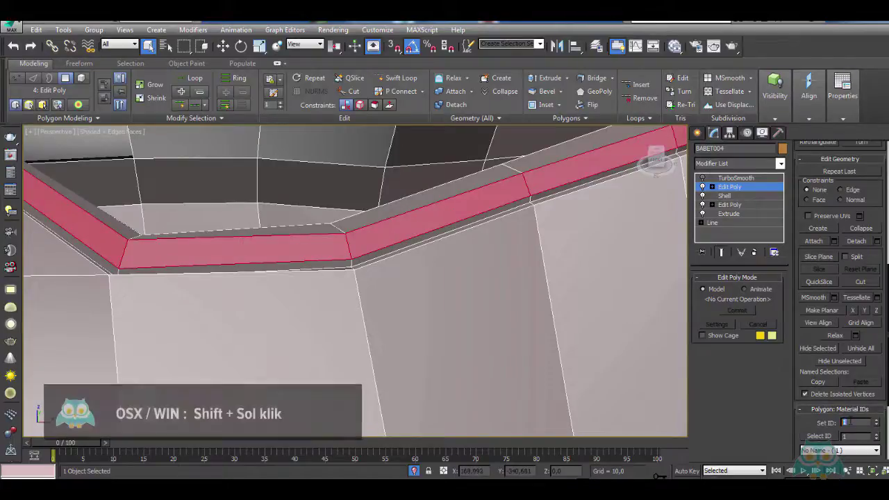
pyautogui.moveTo(320, 289)
pyautogui.keyDown('alt'); pyautogui.mouseDown(button='middle')
pyautogui.moveTo(310, 287)
pyautogui.moveTo(323, 283)
pyautogui.moveTo(479, 343)
pyautogui.moveTo(452, 310)
pyautogui.mouseUp(button='middle'); pyautogui.keyUp('alt')
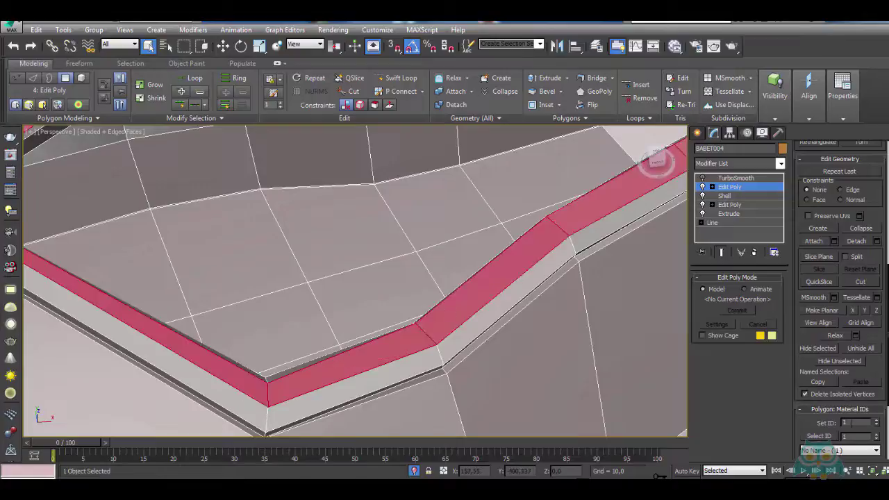
pyautogui.write('2')
pyautogui.press('Return')
# Add the lower front and diagonal strip faces and give them material ID 2.
pyautogui.moveTo(523, 392)
pyautogui.keyDown('alt'); pyautogui.mouseDown(button='middle')
pyautogui.moveTo(477, 375)
pyautogui.moveTo(444, 291)
pyautogui.moveTo(394, 257)
pyautogui.mouseUp(button='middle'); pyautogui.keyUp('alt')
pyautogui.keyDown('shift'); pyautogui.click(375, 273); pyautogui.keyUp('shift')
pyautogui.keyDown('shift'); pyautogui.click(419, 261); pyautogui.keyUp('shift')
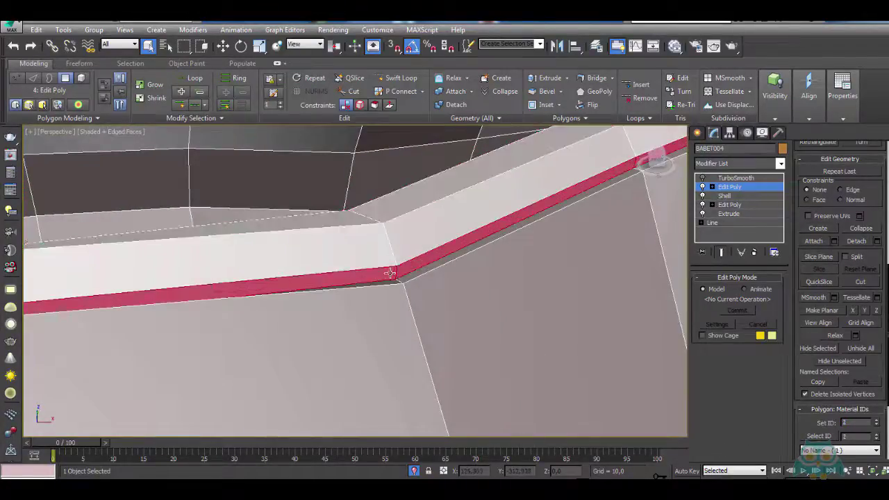
pyautogui.hotkey('ctrl', 'z')
pyautogui.keyDown('shift'); pyautogui.click(433, 259); pyautogui.keyUp('shift')
pyautogui.write('2')
pyautogui.press('Return')
# Select the neighbouring trim strip faces on another side of the shoe and set them to ID 2.
pyautogui.moveTo(506, 308)
pyautogui.keyDown('alt'); pyautogui.mouseDown(button='middle')
pyautogui.moveTo(507, 299)
pyautogui.moveTo(466, 291)
pyautogui.moveTo(513, 264)
pyautogui.mouseUp(button='middle'); pyautogui.keyUp('alt')
pyautogui.scroll(5, 521, 259)
pyautogui.scroll(2, 524, 256)
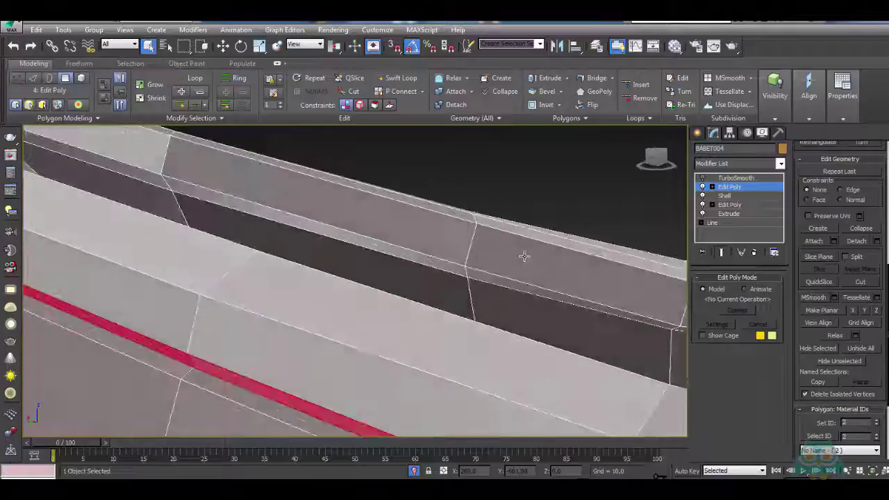
pyautogui.scroll(3, 476, 273)
pyautogui.click(500, 218)
pyautogui.moveTo(500, 218)
pyautogui.keyDown('alt'); pyautogui.mouseDown(button='middle')
pyautogui.moveTo(460, 291)
pyautogui.moveTo(425, 295)
pyautogui.mouseUp(button='middle'); pyautogui.keyUp('alt')
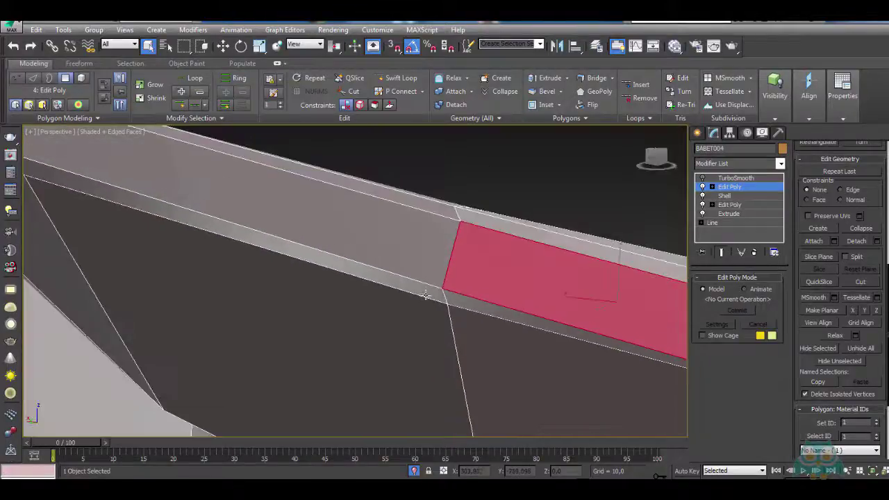
pyautogui.click(425, 295)
pyautogui.keyDown('ctrl'); pyautogui.click(469, 303); pyautogui.keyUp('ctrl')
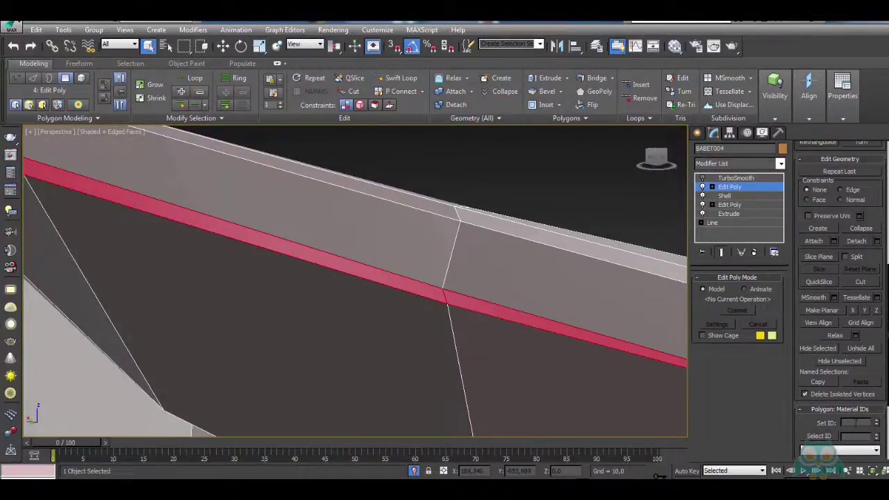
pyautogui.write('2')
pyautogui.press('Return')
pyautogui.moveTo(441, 285); pyautogui.dragTo(439, 300, button='middle')
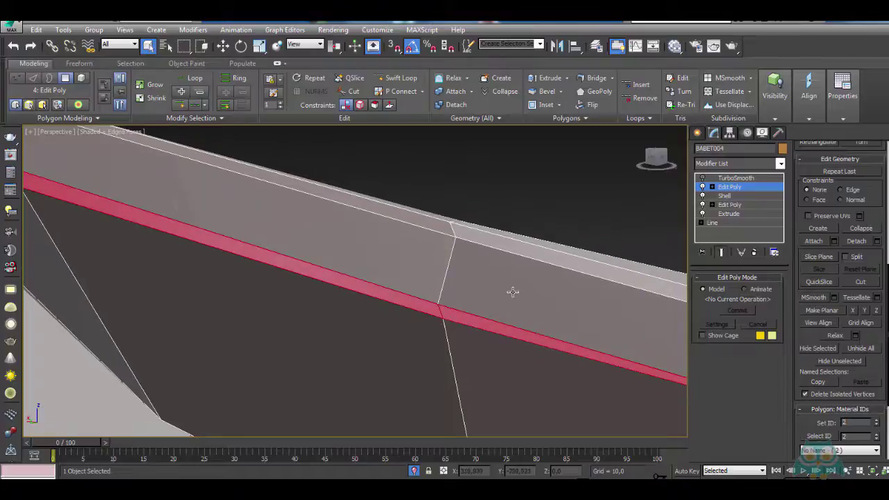
# Select the right and left parts of the top strip, apply material ID 2, and zoom out.
pyautogui.click(534, 288)
pyautogui.keyDown('ctrl'); pyautogui.click(413, 252); pyautogui.keyUp('ctrl')
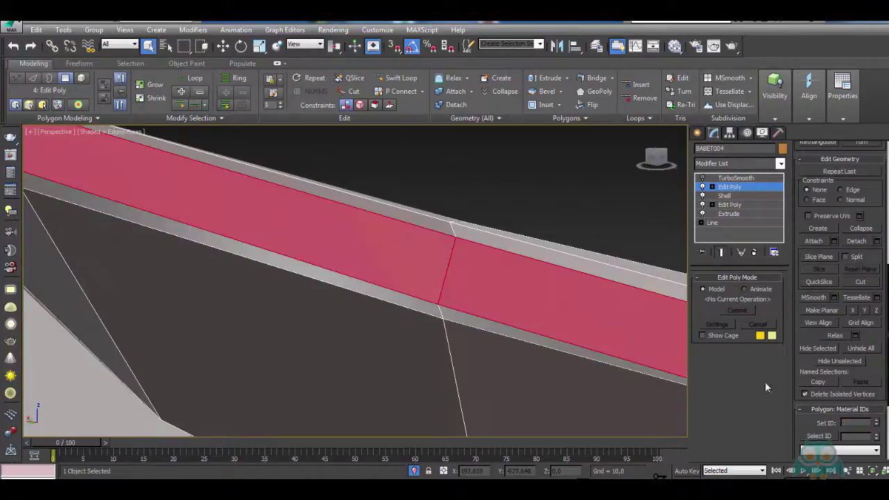
pyautogui.click(535, 250)
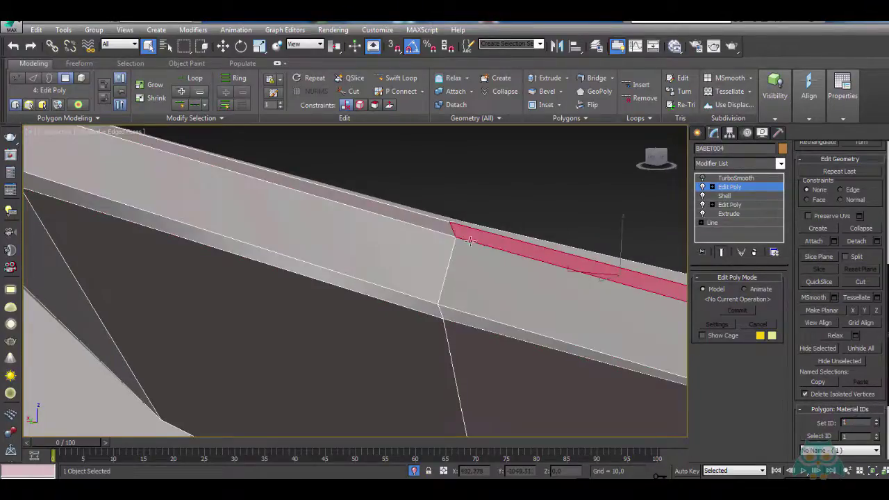
pyautogui.keyDown('ctrl'); pyautogui.click(423, 224); pyautogui.keyUp('ctrl')
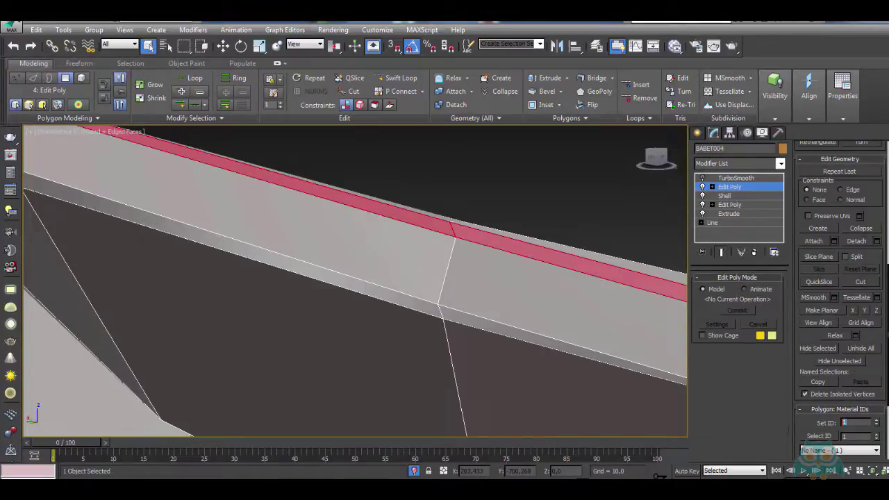
pyautogui.write('2')
pyautogui.press('Return')
pyautogui.scroll(-5, 660, 387)
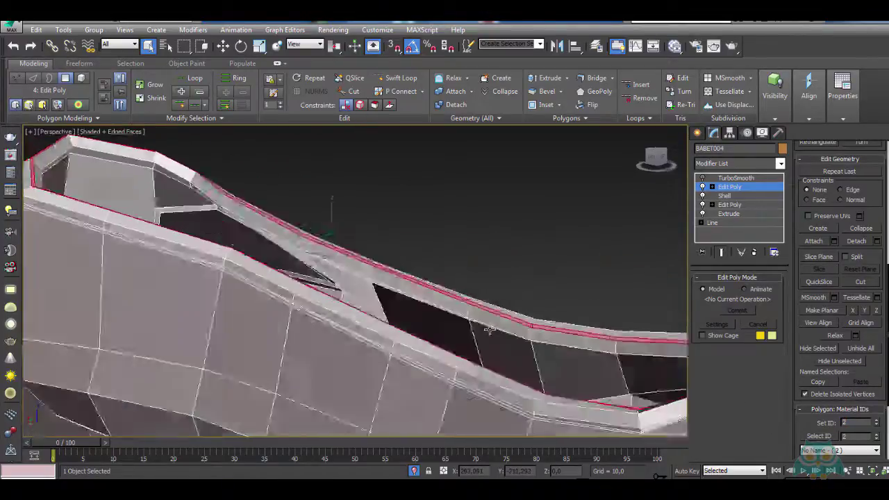
pyautogui.moveTo(660, 386)
pyautogui.mouseDown(button='middle')
pyautogui.moveTo(467, 336)
pyautogui.moveTo(418, 314)
pyautogui.mouseUp(button='middle')
pyautogui.scroll(-5, 466, 336)
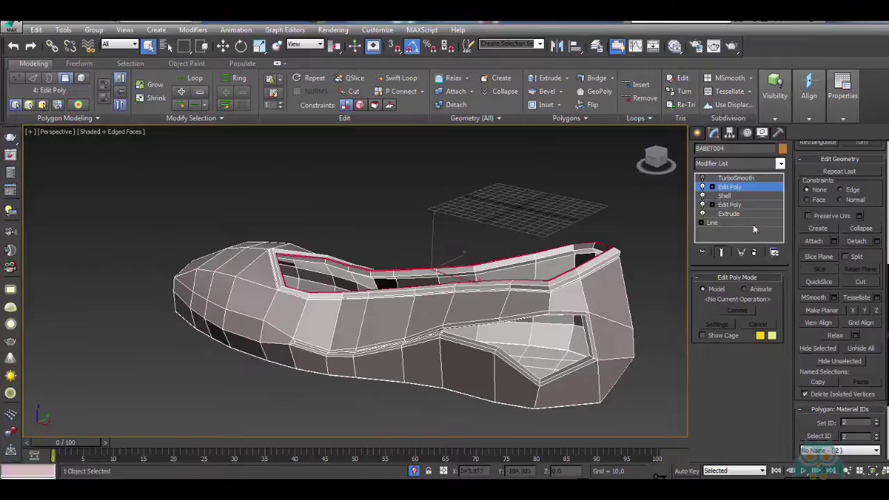
# Enable the TurboSmooth modifier on the shoe upper and deselect the shoe.
pyautogui.click(730, 178)
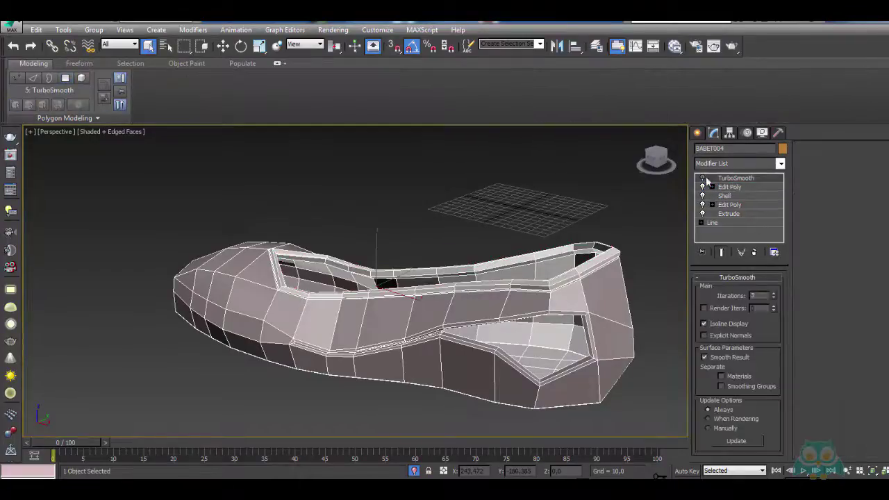
pyautogui.click(701, 178)
pyautogui.click(697, 134)
pyautogui.click(601, 191)
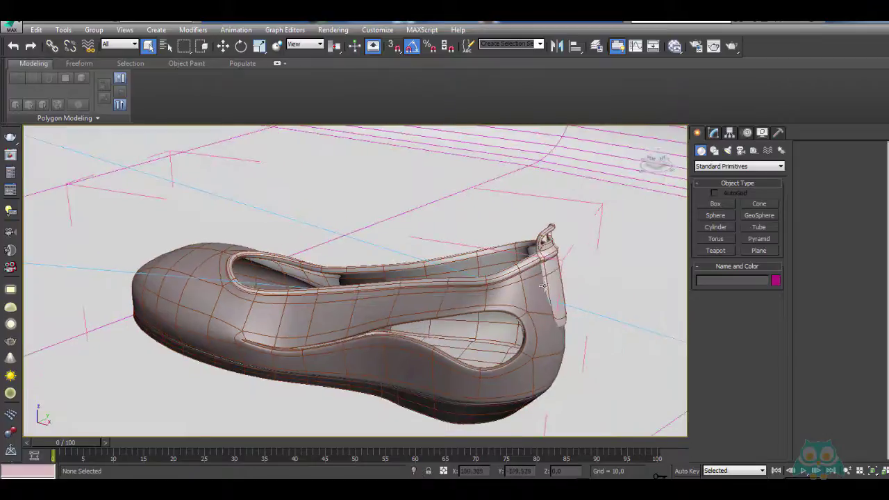
# Select the shoe upper BABET004, then the sole, and open the Slate Material Editor.
pyautogui.click(545, 285)
pyautogui.keyDown('alt'); pyautogui.moveTo(333, 277); pyautogui.dragTo(486, 326, button='middle'); pyautogui.keyUp('alt')
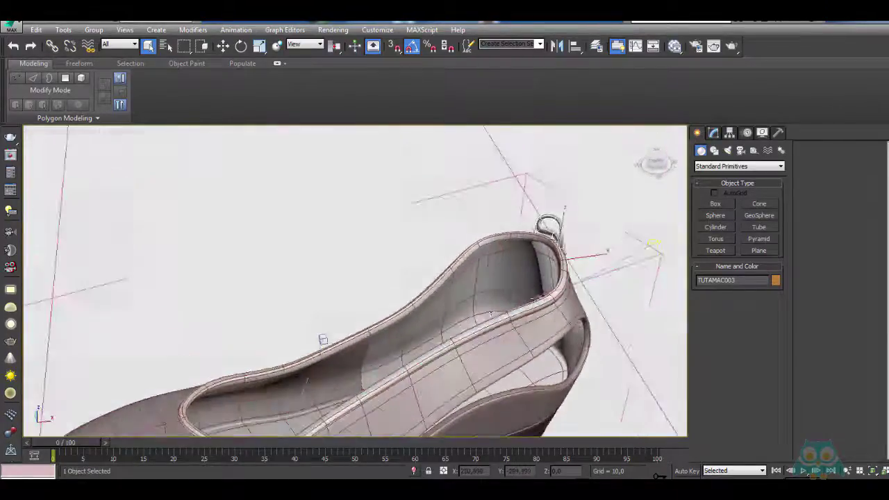
pyautogui.click(489, 326)
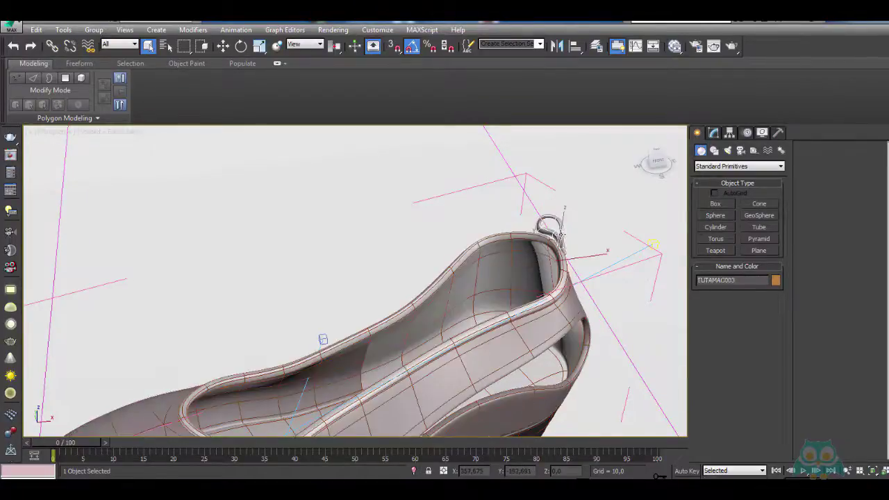
pyautogui.moveTo(562, 242)
pyautogui.keyDown('alt'); pyautogui.mouseDown(button='middle')
pyautogui.moveTo(414, 319)
pyautogui.moveTo(423, 368)
pyautogui.moveTo(475, 357)
pyautogui.mouseUp(button='middle'); pyautogui.keyUp('alt')
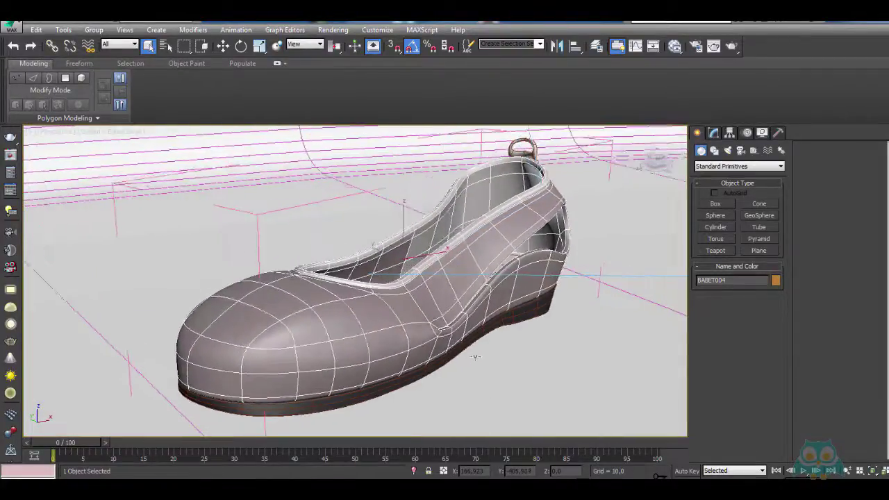
pyautogui.click(399, 393)
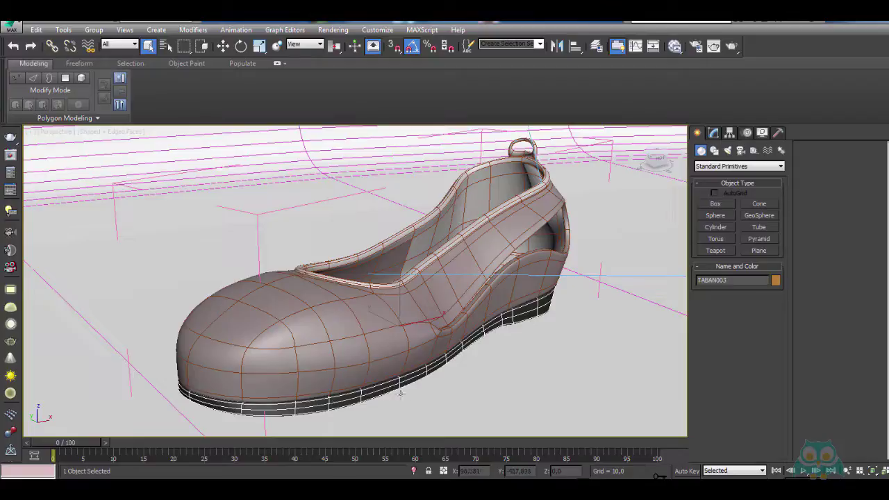
pyautogui.click(675, 46)
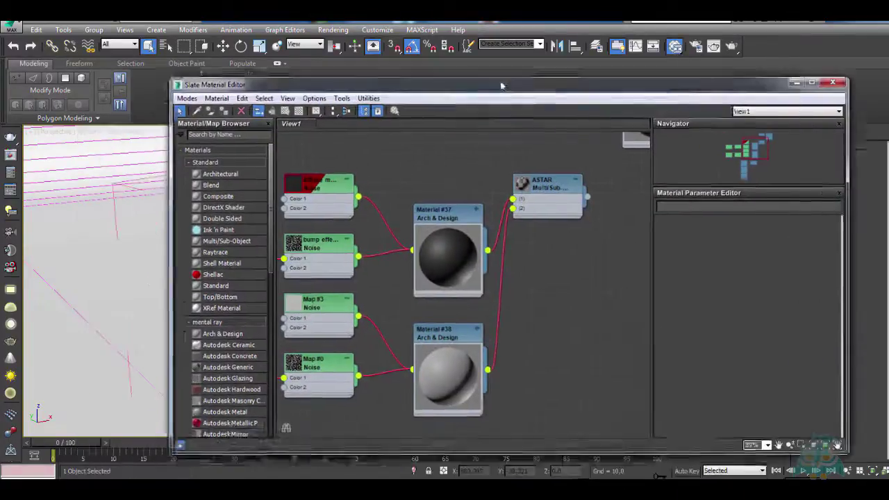
# Reposition the Slate Material Editor and open Material #15's parameters.
pyautogui.moveTo(501, 85); pyautogui.dragTo(504, 76)
pyautogui.scroll(-3, 512, 178)
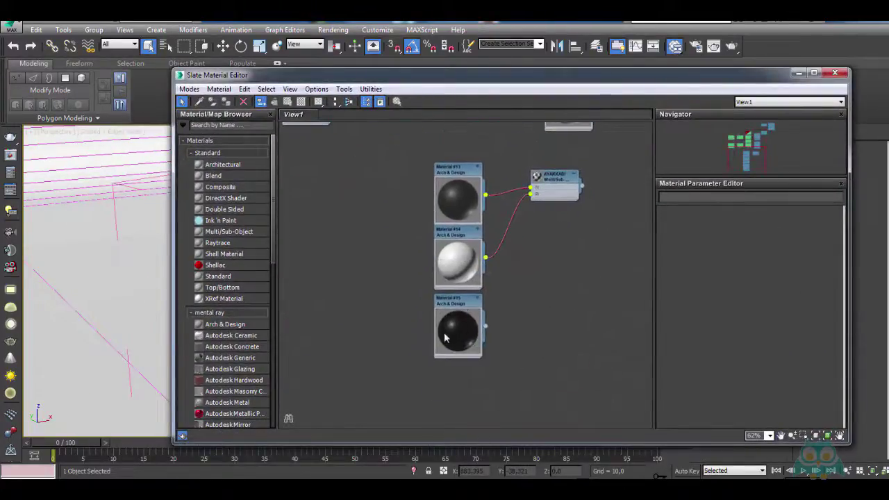
pyautogui.doubleClick(450, 321)
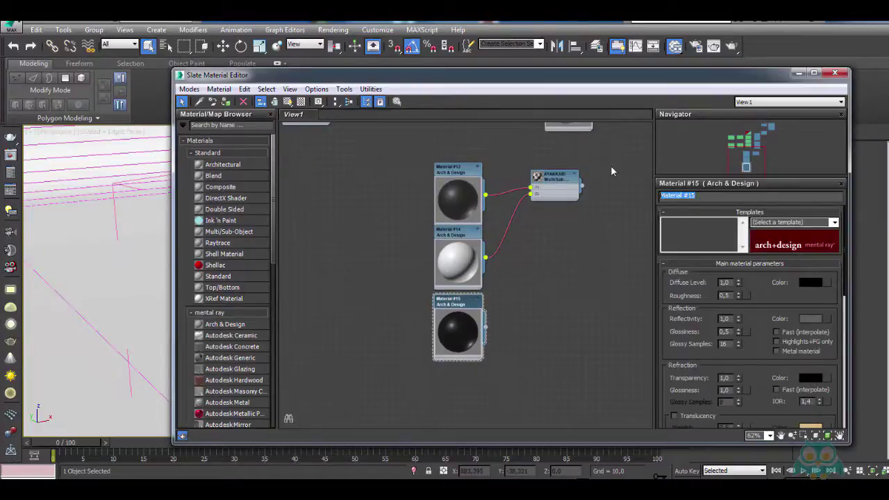
pyautogui.write('TPK')
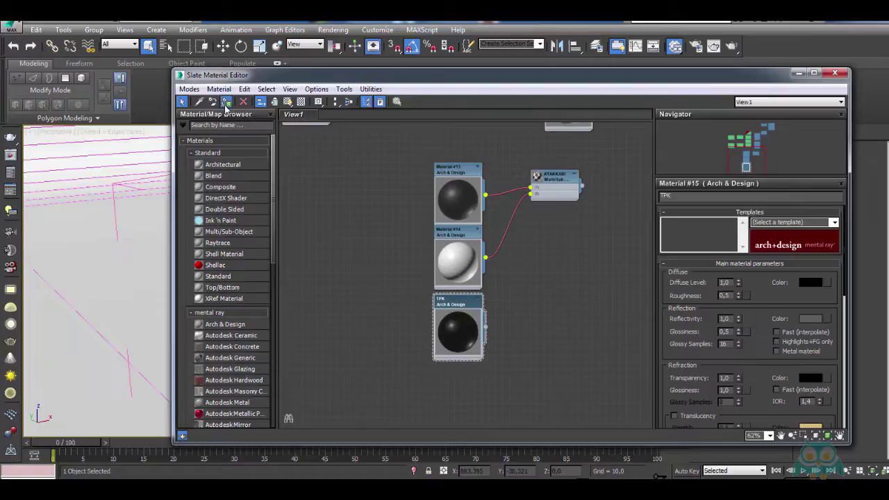
pyautogui.moveTo(368, 75)
pyautogui.mouseDown()
pyautogui.moveTo(373, 314)
pyautogui.moveTo(353, 103)
pyautogui.mouseUp()
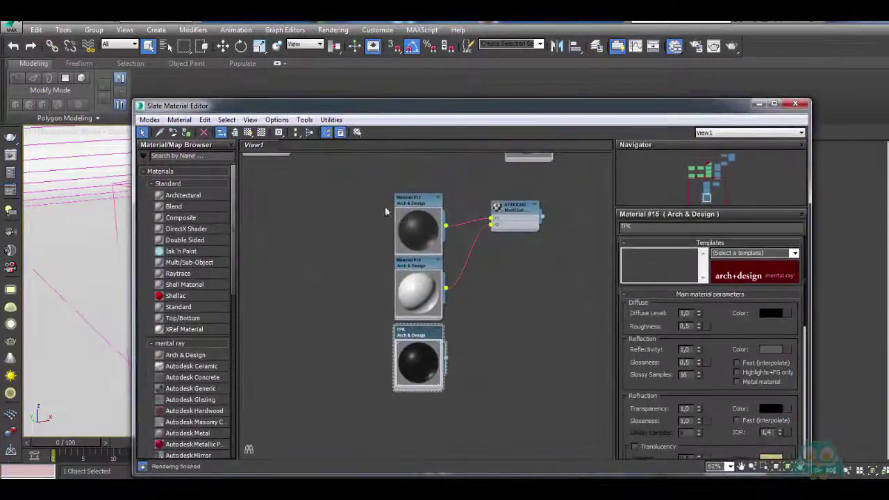
# Set Material #13's diffuse colour to near-white.
pyautogui.click(421, 203)
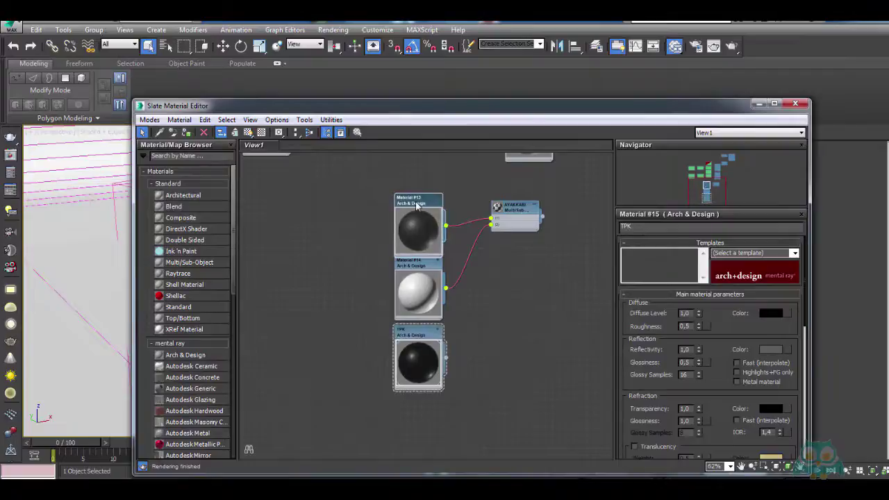
pyautogui.doubleClick(416, 205)
pyautogui.click(767, 258)
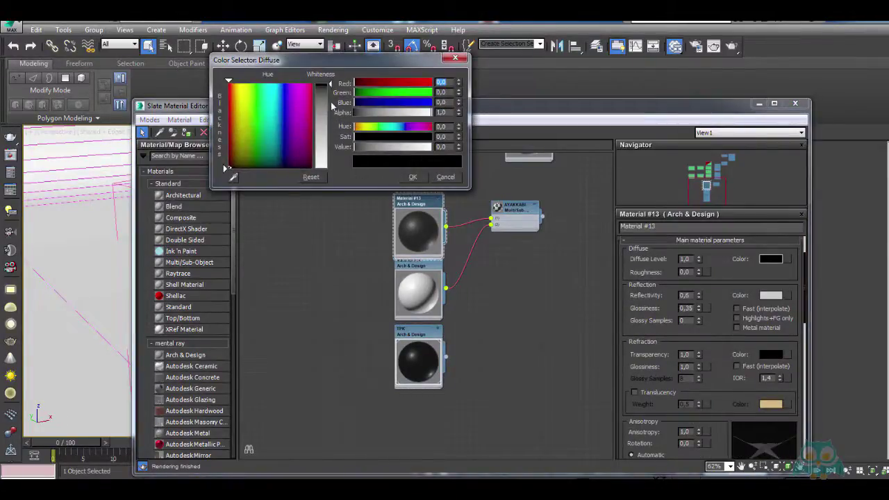
pyautogui.moveTo(332, 101); pyautogui.dragTo(323, 167)
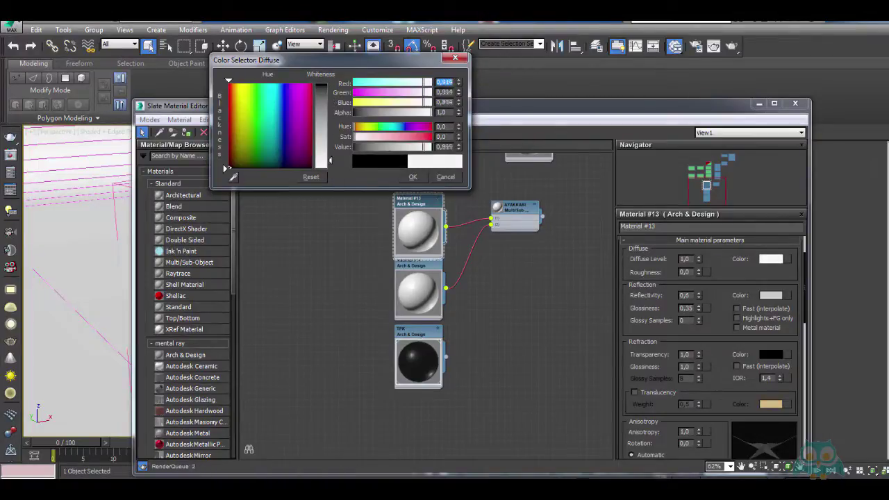
pyautogui.click(412, 176)
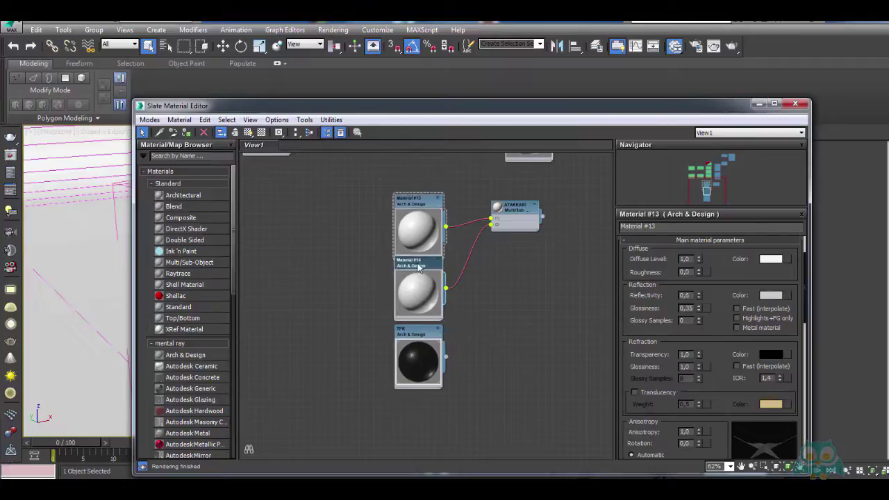
# Set Material #14's diffuse colour to a deep dark red.
pyautogui.doubleClick(418, 288)
pyautogui.click(771, 312)
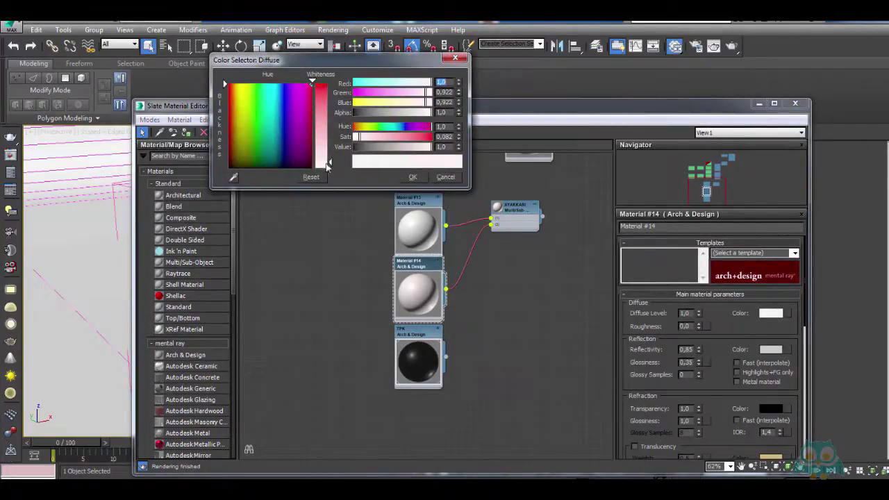
pyautogui.moveTo(329, 164); pyautogui.dragTo(329, 84)
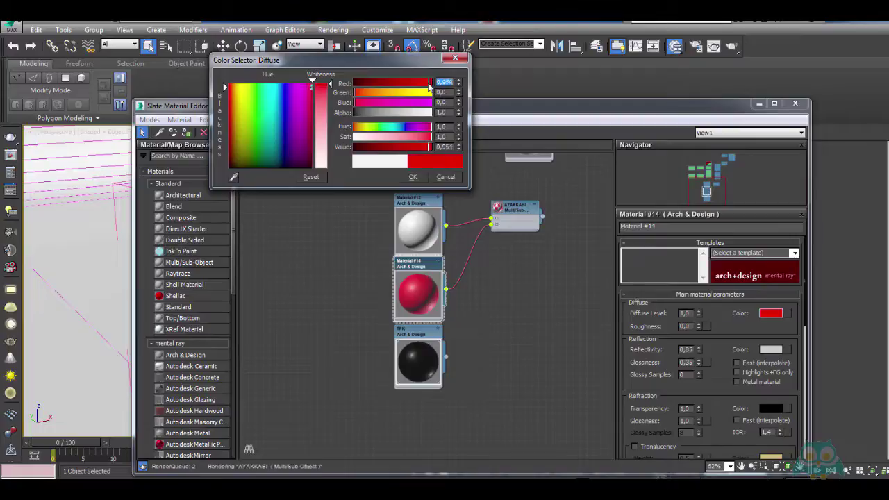
pyautogui.moveTo(431, 84); pyautogui.dragTo(396, 84)
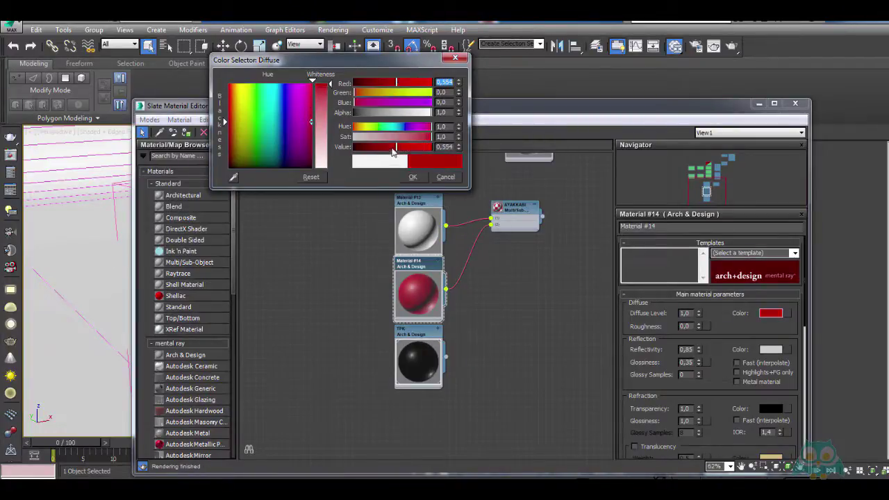
pyautogui.moveTo(393, 152); pyautogui.dragTo(385, 149)
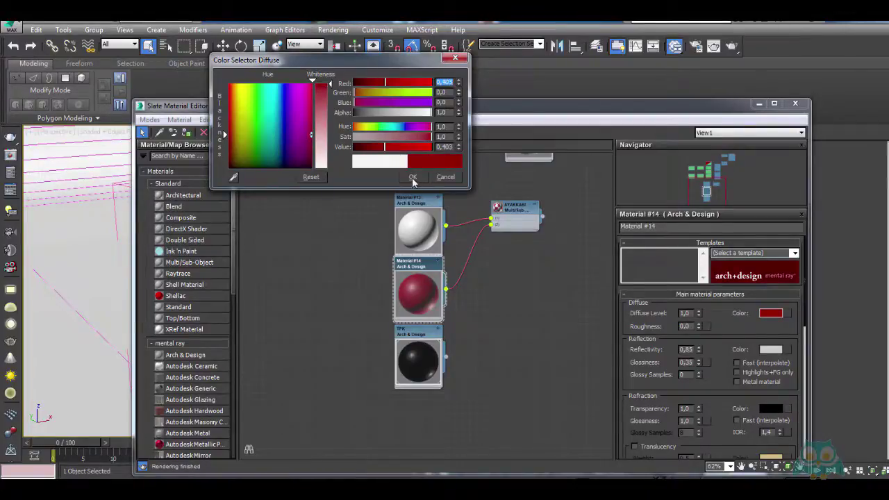
pyautogui.click(412, 177)
pyautogui.click(517, 212)
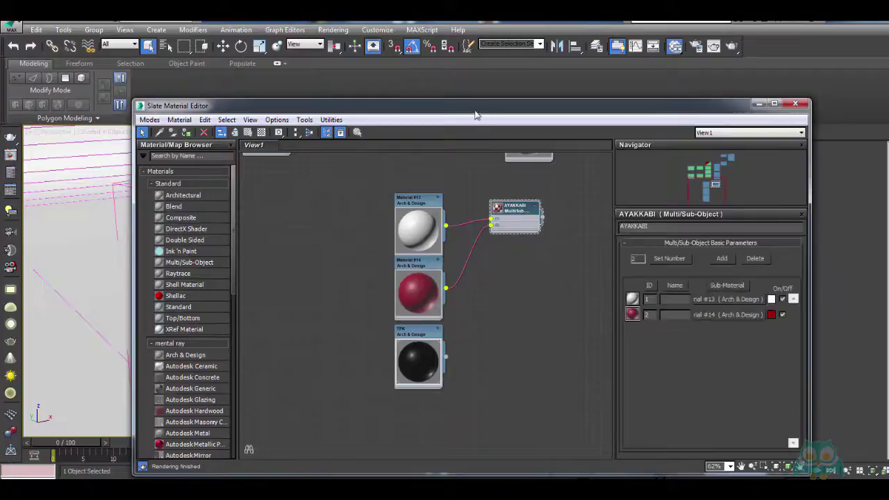
# Assign the AYAKKABI multi/sub-object material to the selected shoe.
pyautogui.moveTo(184, 105); pyautogui.dragTo(188, 278)
pyautogui.click(189, 306)
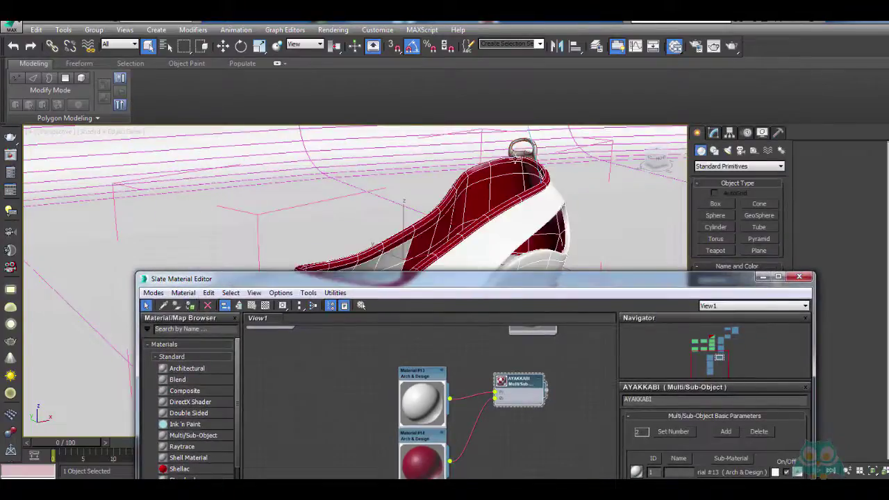
pyautogui.click(512, 154)
pyautogui.moveTo(443, 286); pyautogui.dragTo(442, 159)
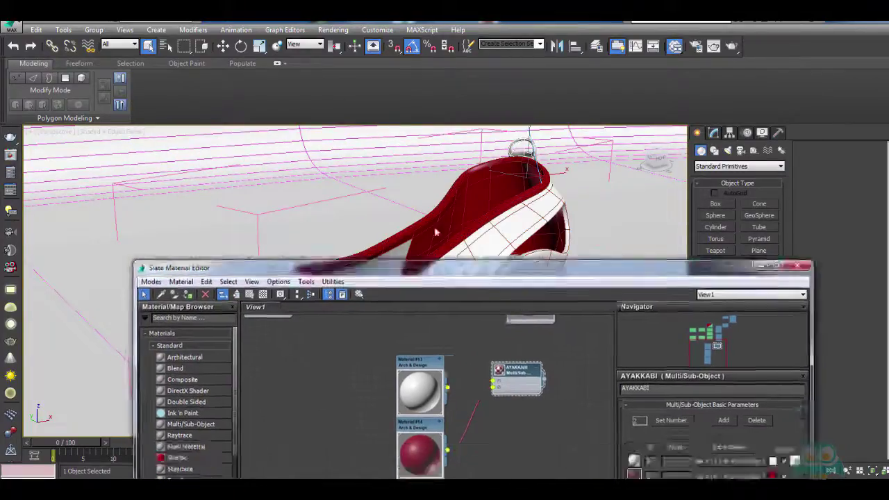
pyautogui.moveTo(522, 154); pyautogui.dragTo(513, 196)
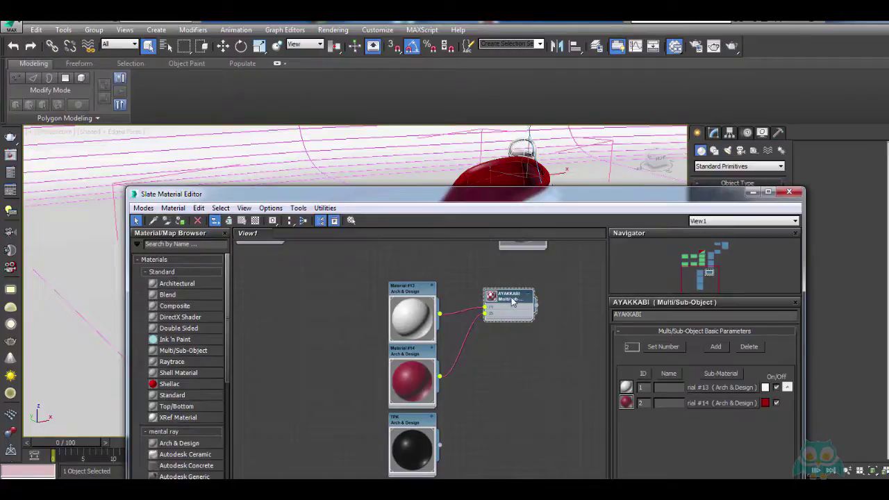
# Review Material #14's parameters, then close the Slate Material Editor.
pyautogui.click(411, 356)
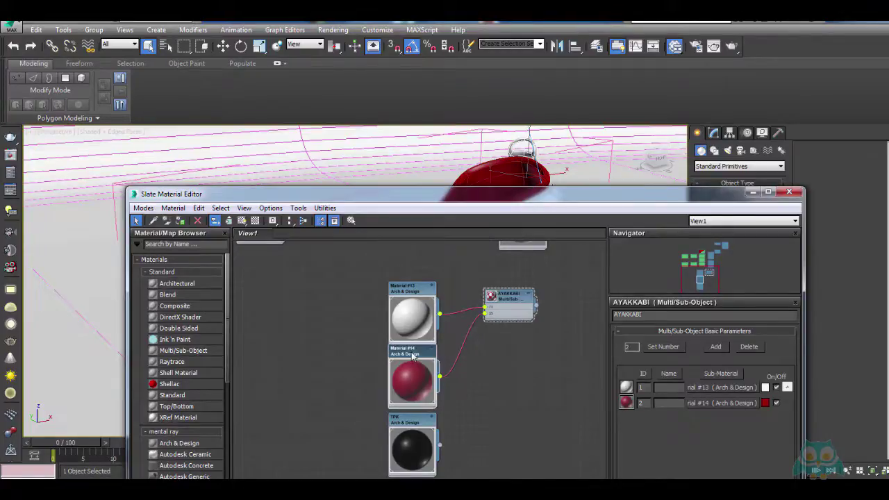
pyautogui.doubleClick(412, 355)
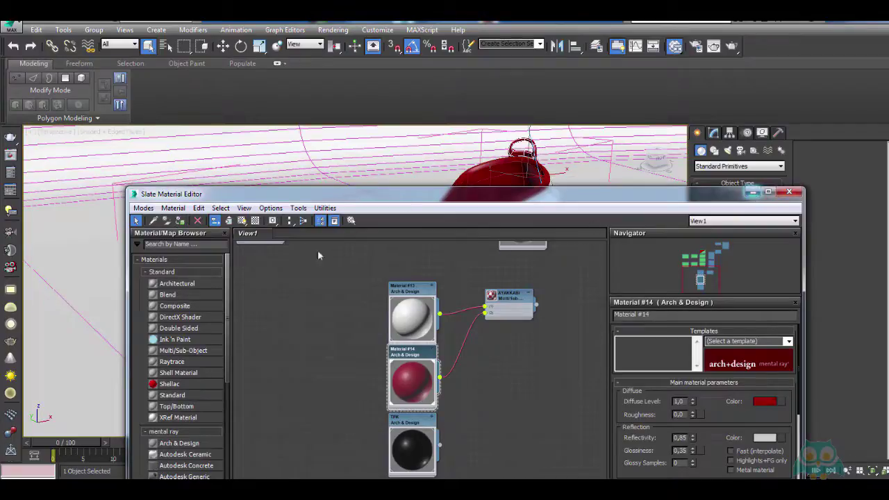
pyautogui.moveTo(448, 194); pyautogui.dragTo(442, 158)
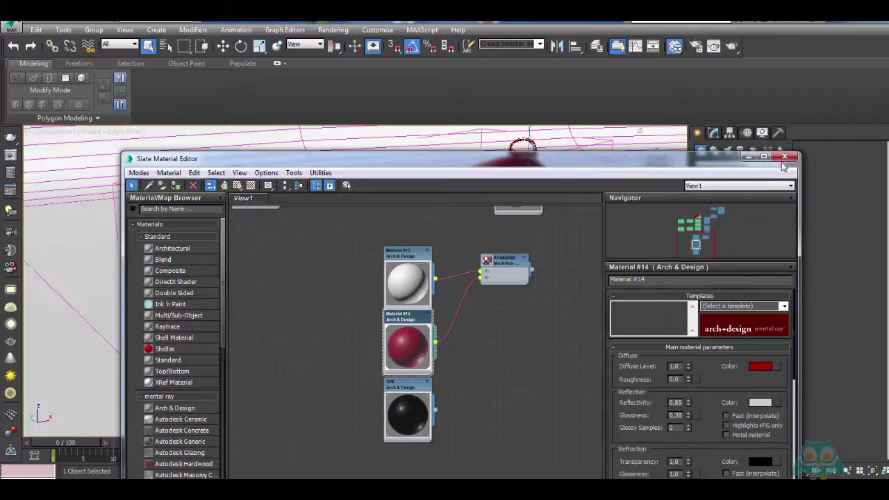
pyautogui.click(785, 157)
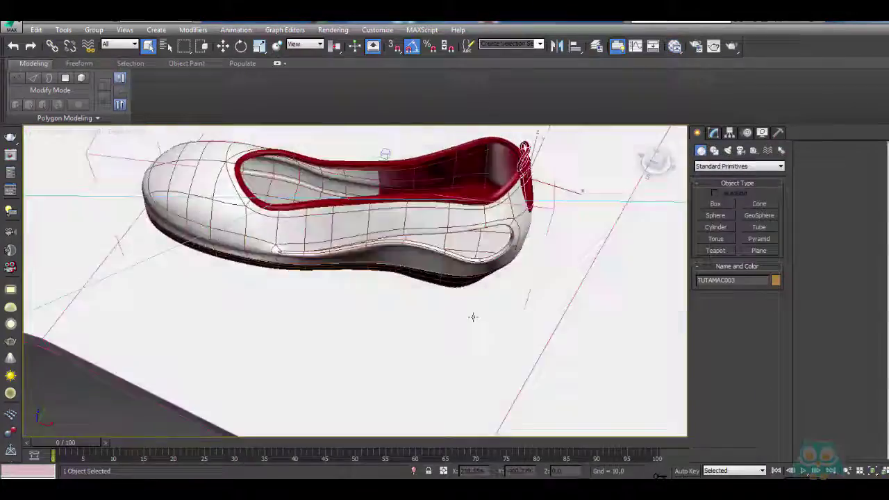
pyautogui.moveTo(472, 313)
pyautogui.keyDown('alt'); pyautogui.mouseDown(button='middle')
pyautogui.moveTo(446, 360)
pyautogui.moveTo(347, 224)
pyautogui.mouseUp(button='middle'); pyautogui.keyUp('alt')
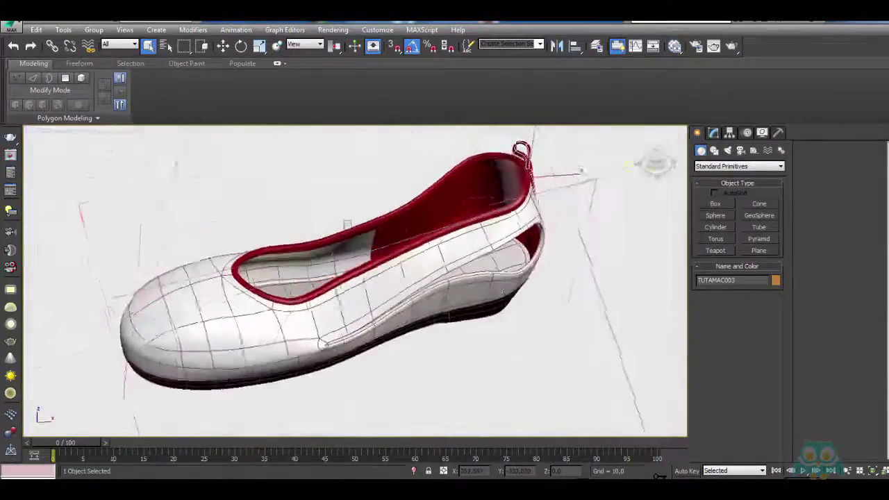
# Select the shoe body and close its group via Group > Close.
pyautogui.click(311, 320)
pyautogui.click(93, 30)
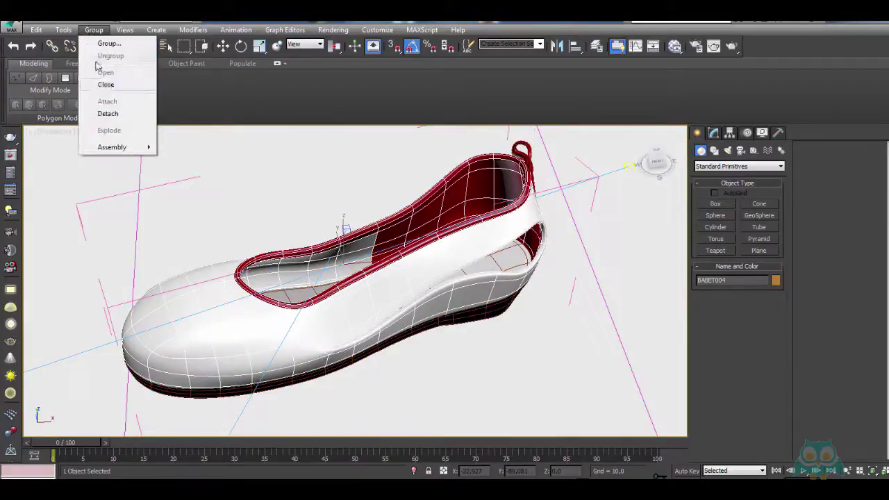
pyautogui.click(105, 84)
pyautogui.keyDown('alt'); pyautogui.moveTo(361, 264); pyautogui.dragTo(393, 259, button='middle'); pyautogui.keyUp('alt')
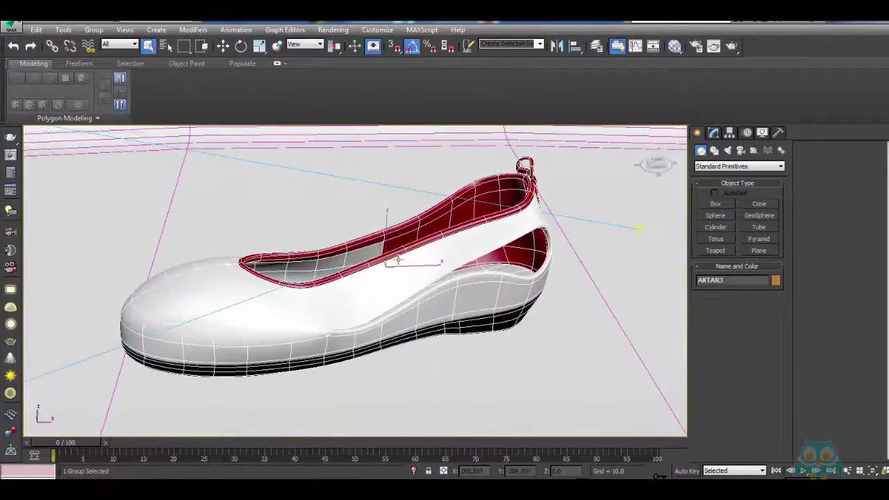
# Switch to the camera view and reframe the shoe.
pyautogui.press('c')
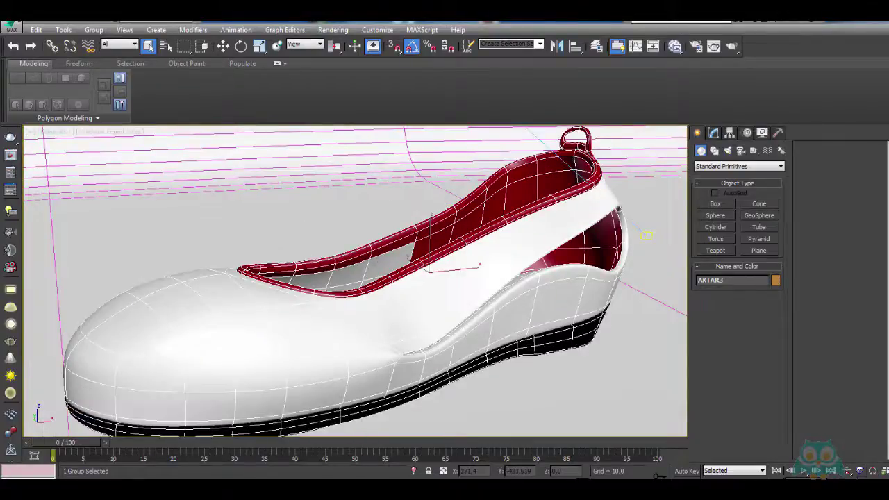
pyautogui.click(846, 472)
pyautogui.moveTo(490, 298); pyautogui.dragTo(483, 303)
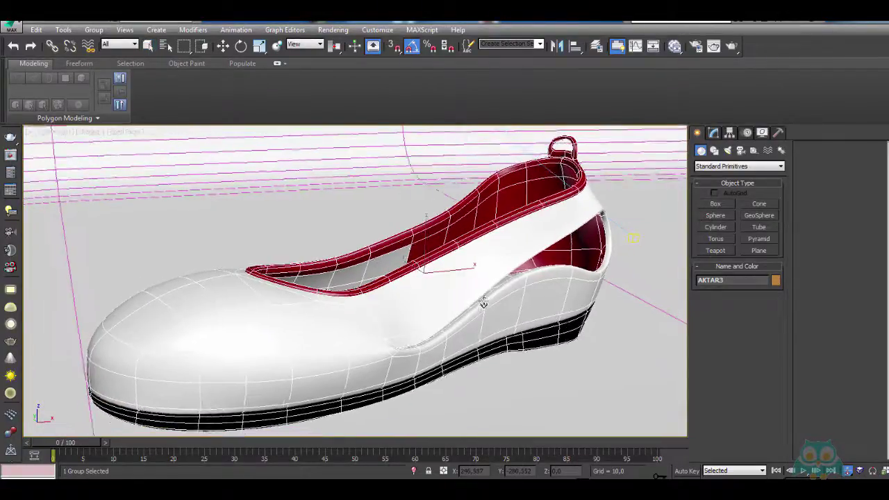
# Shift-drag a copy of the shoe and mirror the copy on the Y axis.
pyautogui.press('w')
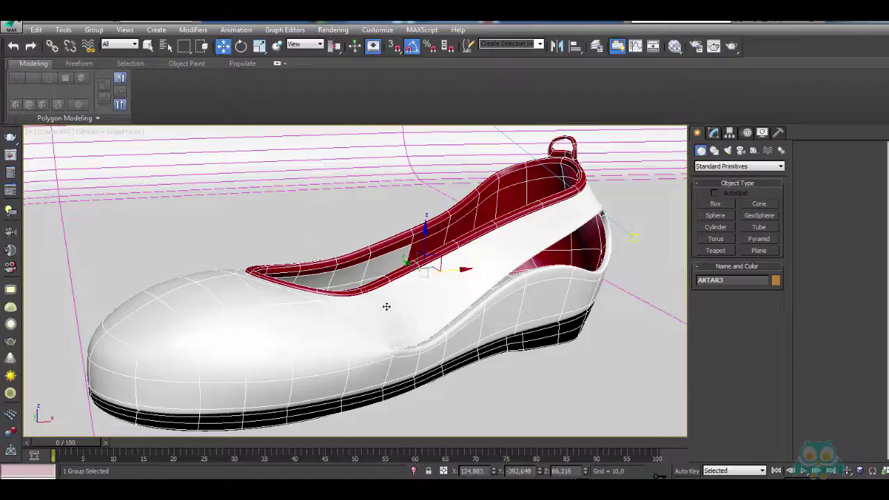
pyautogui.keyDown('shift'); pyautogui.moveTo(420, 265); pyautogui.dragTo(323, 221); pyautogui.keyUp('shift')
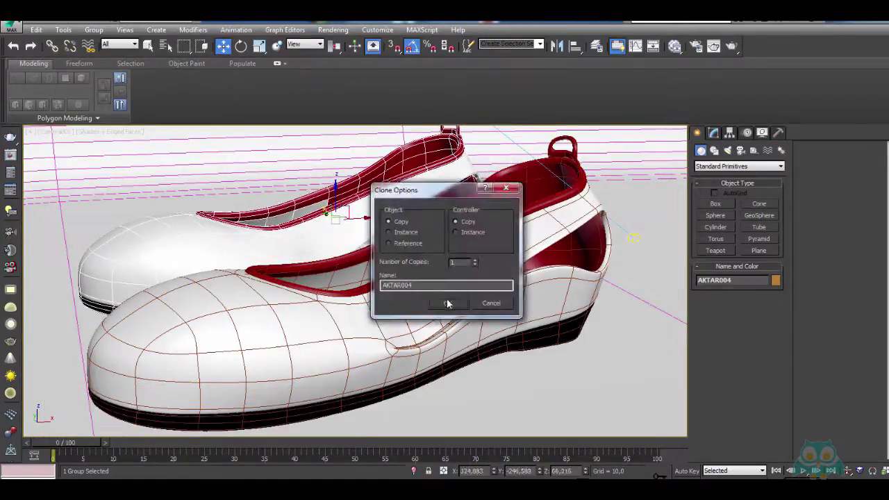
pyautogui.click(448, 303)
pyautogui.click(557, 46)
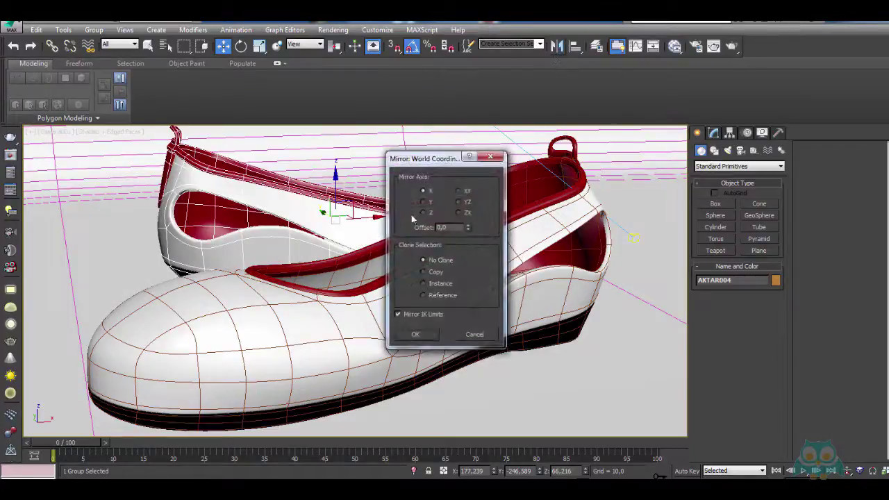
pyautogui.click(424, 202)
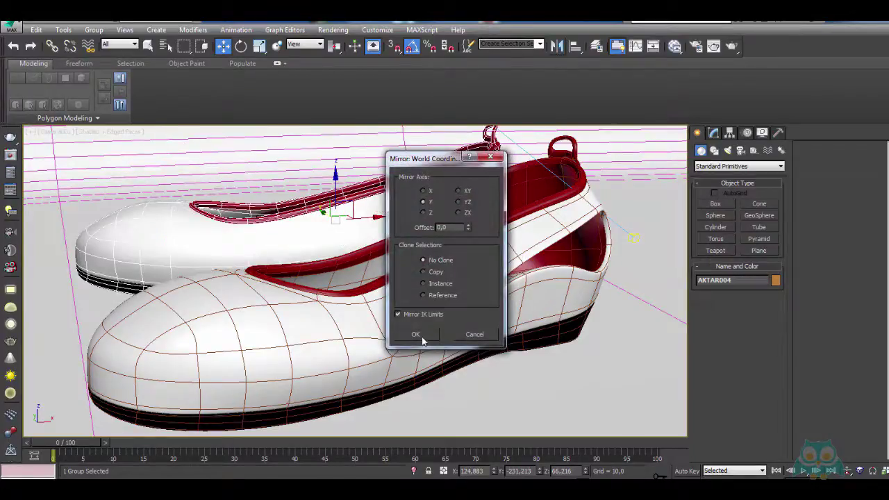
pyautogui.moveTo(437, 166); pyautogui.dragTo(519, 192)
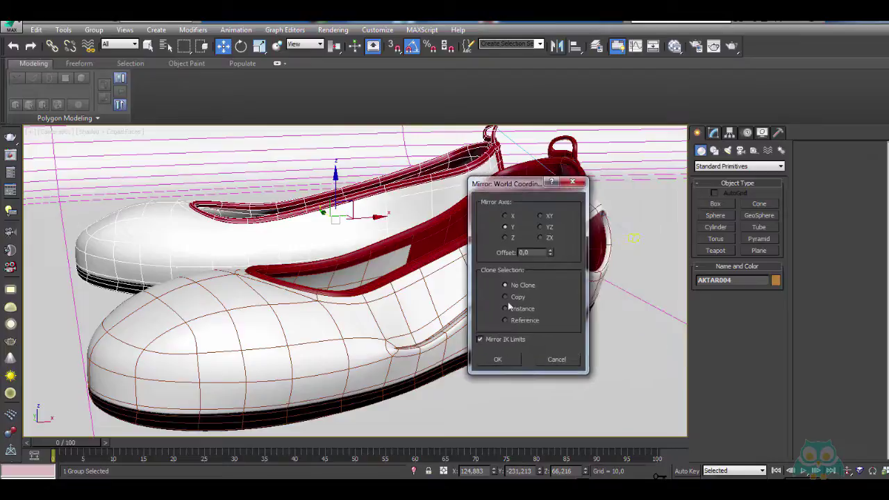
pyautogui.click(497, 359)
# Rotate and move the mirrored copy beside the original, then frame both shoes in the camera.
pyautogui.press('p')
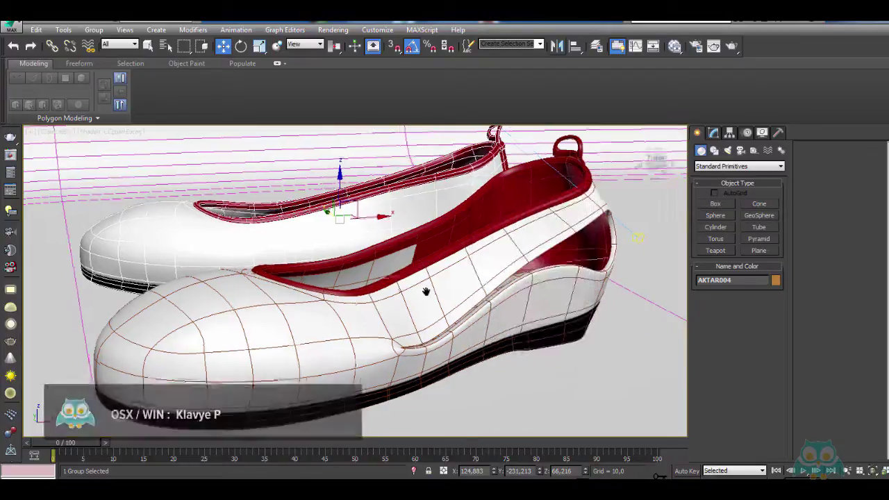
pyautogui.keyDown('alt'); pyautogui.moveTo(426, 292); pyautogui.dragTo(476, 305, button='middle'); pyautogui.keyUp('alt')
pyautogui.click(240, 46)
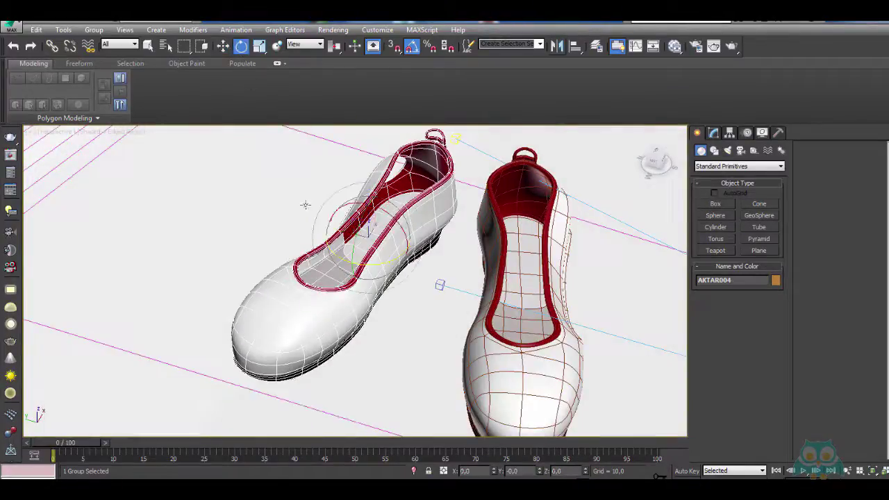
pyautogui.moveTo(335, 262); pyautogui.dragTo(415, 299)
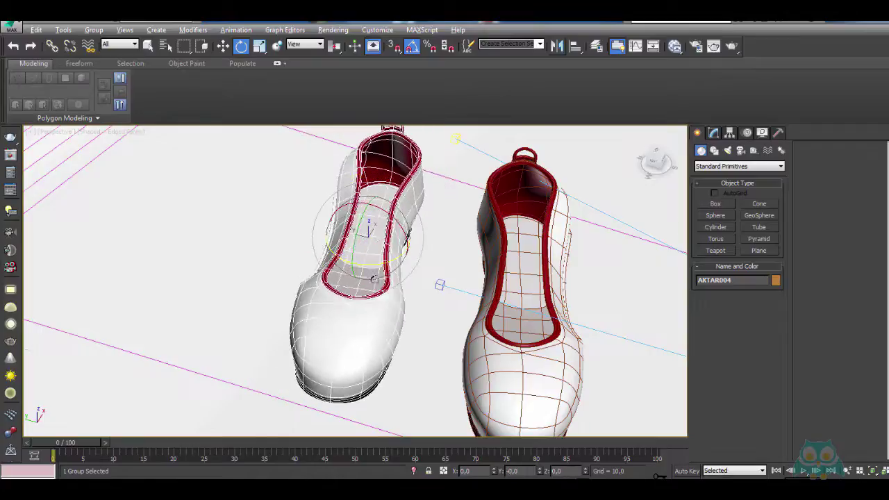
pyautogui.moveTo(415, 298)
pyautogui.keyDown('alt'); pyautogui.mouseDown(button='middle')
pyautogui.moveTo(379, 277)
pyautogui.moveTo(308, 287)
pyautogui.moveTo(345, 321)
pyautogui.mouseUp(button='middle'); pyautogui.keyUp('alt')
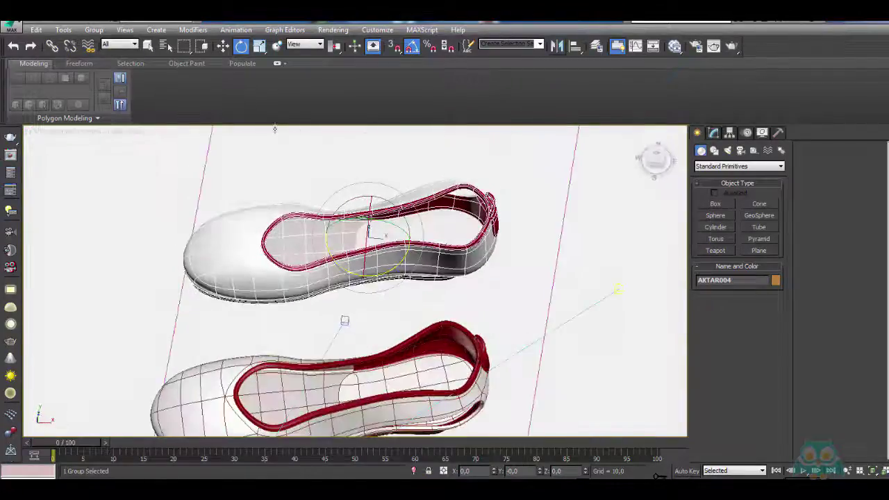
pyautogui.press('w')
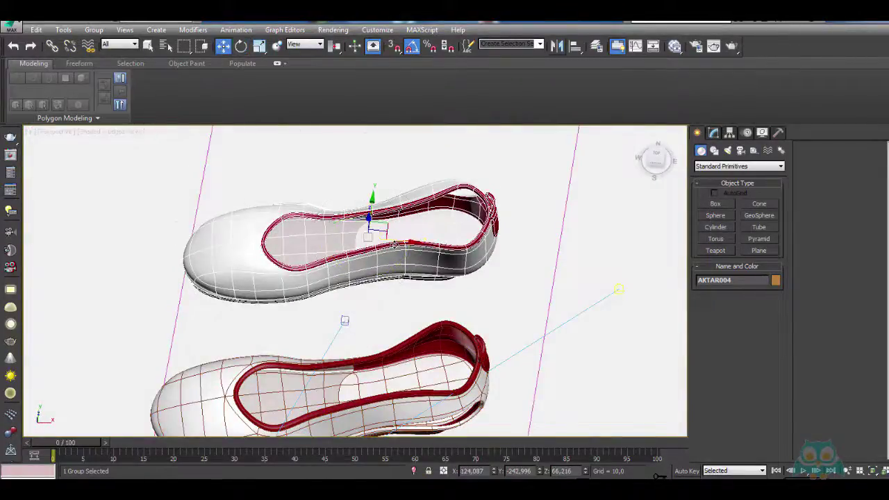
pyautogui.moveTo(394, 244)
pyautogui.mouseDown()
pyautogui.moveTo(354, 270)
pyautogui.moveTo(358, 277)
pyautogui.mouseUp()
pyautogui.press('c')
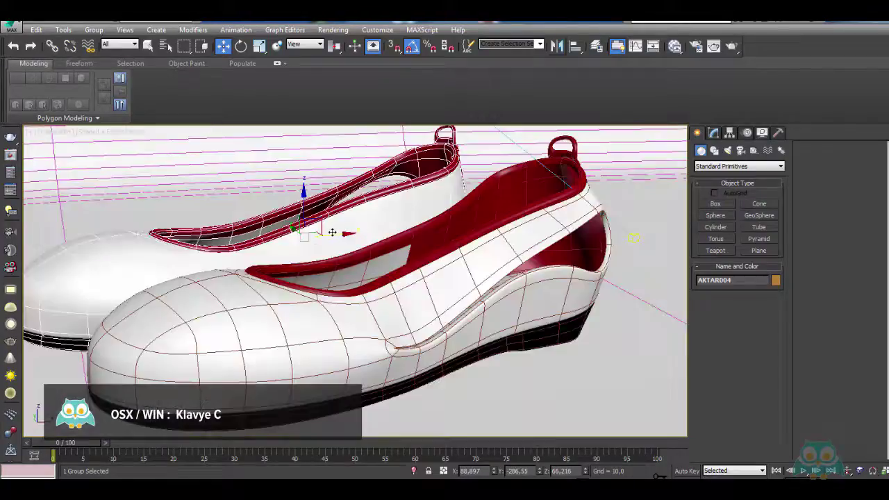
pyautogui.moveTo(332, 232)
pyautogui.mouseDown()
pyautogui.moveTo(352, 234)
pyautogui.moveTo(391, 287)
pyautogui.mouseUp()
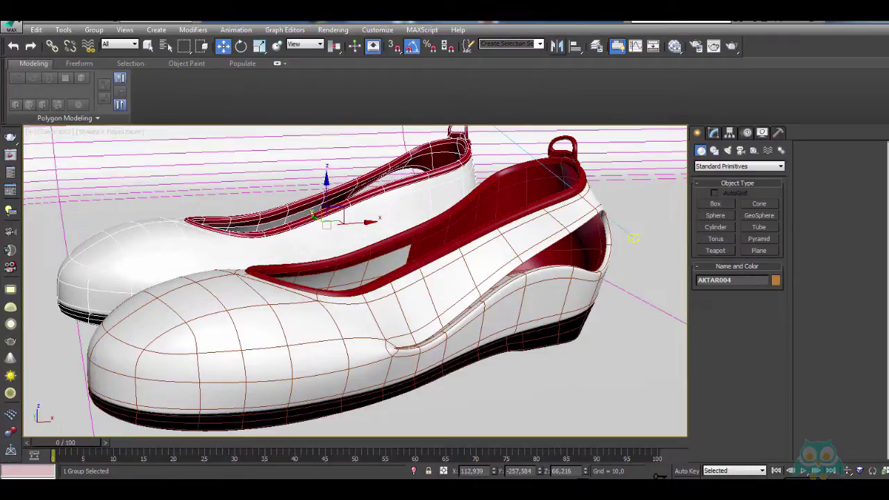
pyautogui.keyDown('alt'); pyautogui.moveTo(473, 274); pyautogui.dragTo(475, 289, button='middle'); pyautogui.keyUp('alt')
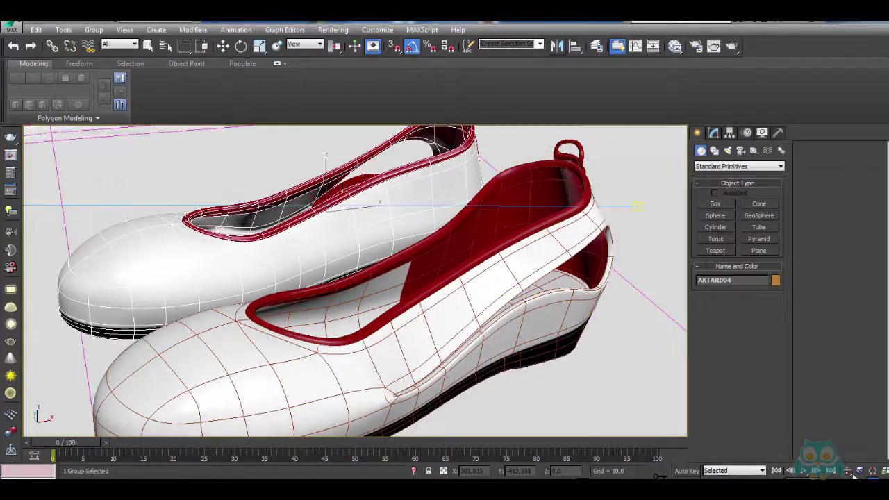
pyautogui.moveTo(471, 303)
pyautogui.keyDown('alt'); pyautogui.mouseDown(button='middle')
pyautogui.moveTo(446, 308)
pyautogui.moveTo(446, 316)
pyautogui.mouseUp(button='middle'); pyautogui.keyUp('alt')
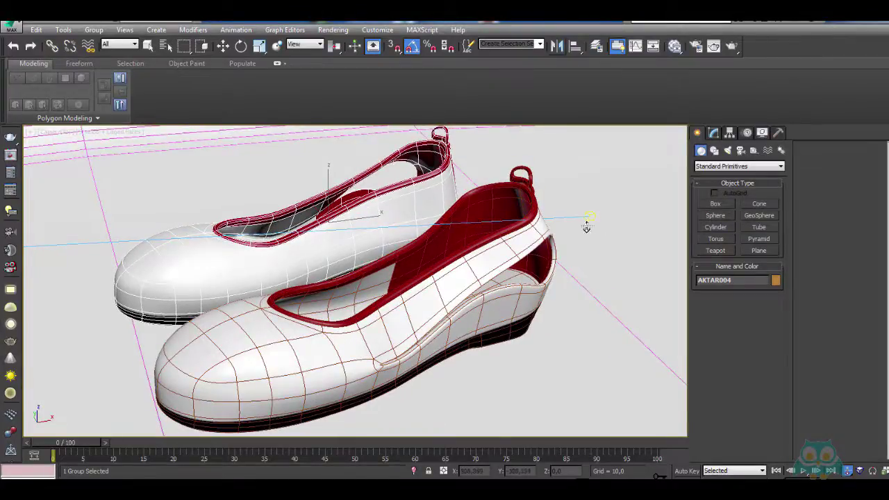
# Start a production render and drop Image Precision and Final Gather Precision to Draft.
pyautogui.click(713, 48)
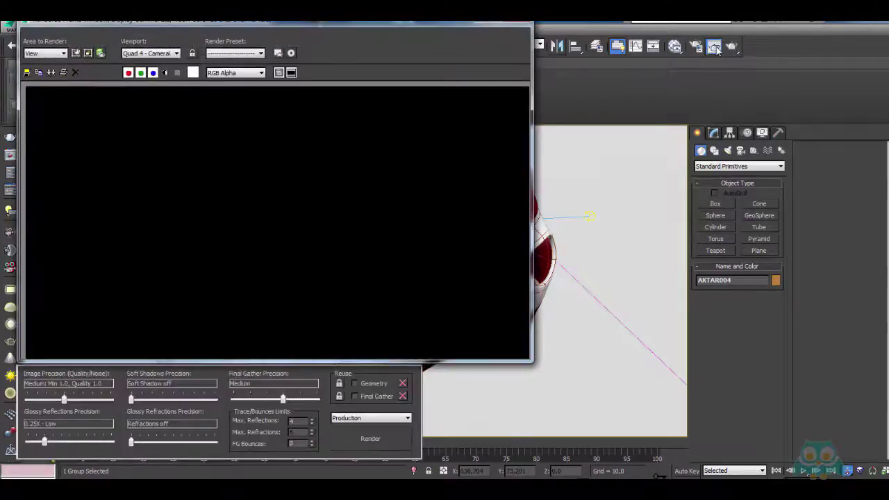
pyautogui.moveTo(355, 23); pyautogui.dragTo(379, 27)
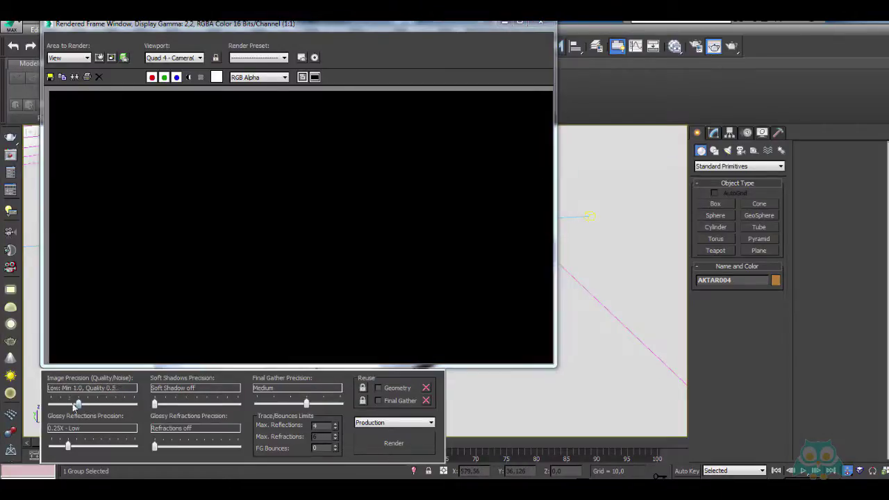
pyautogui.moveTo(87, 404); pyautogui.dragTo(62, 405)
pyautogui.moveTo(306, 404); pyautogui.dragTo(273, 404)
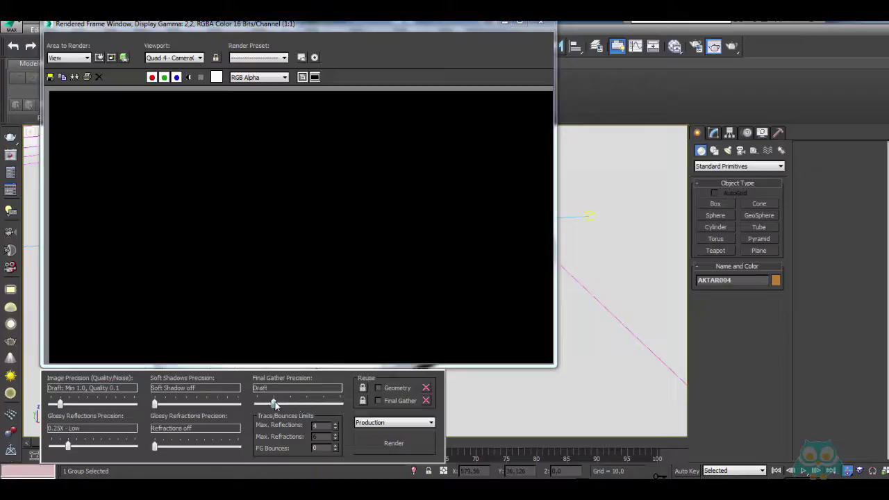
# Open Render Setup to review its settings, then close it.
pyautogui.click(698, 47)
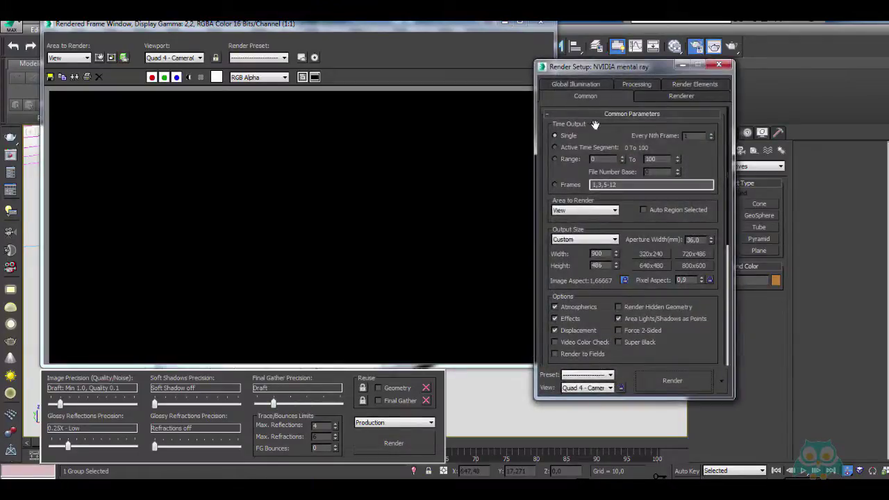
pyautogui.scroll(-2, 585, 243)
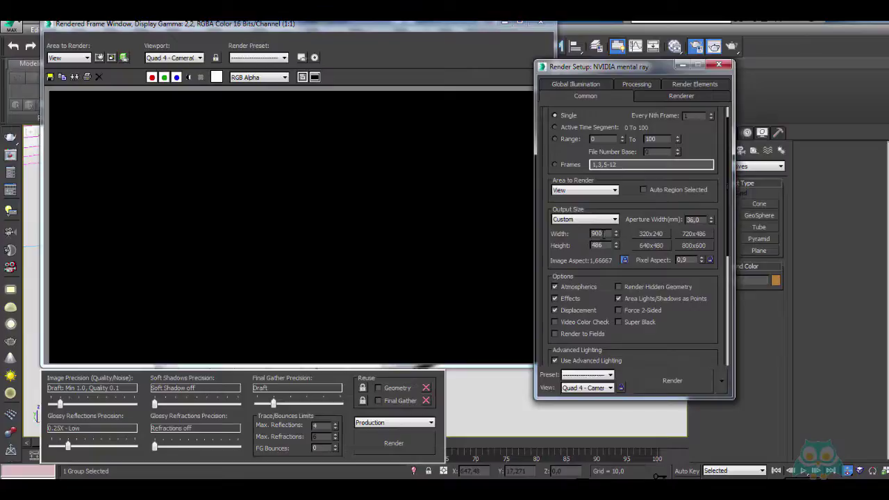
pyautogui.click(719, 66)
# Render the camera view in draft, cancel it partway, and move the frame window aside.
pyautogui.click(394, 443)
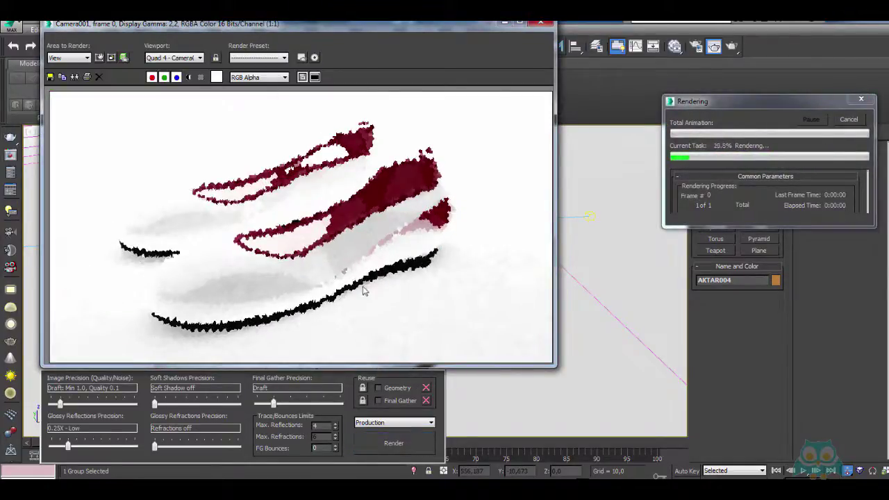
pyautogui.click(848, 118)
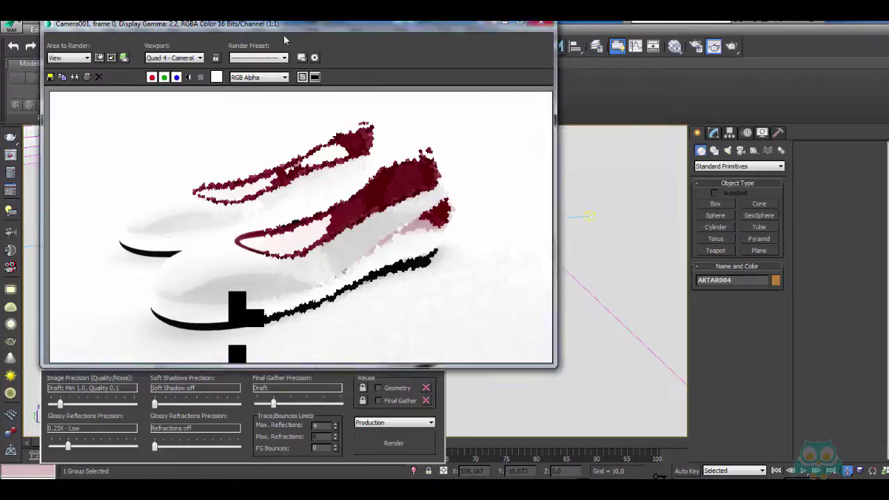
pyautogui.moveTo(283, 28); pyautogui.dragTo(333, 65)
# In the Light Lister, select miAreaLight001 and uncheck Ambient Only in Advanced Effects.
pyautogui.click(63, 29)
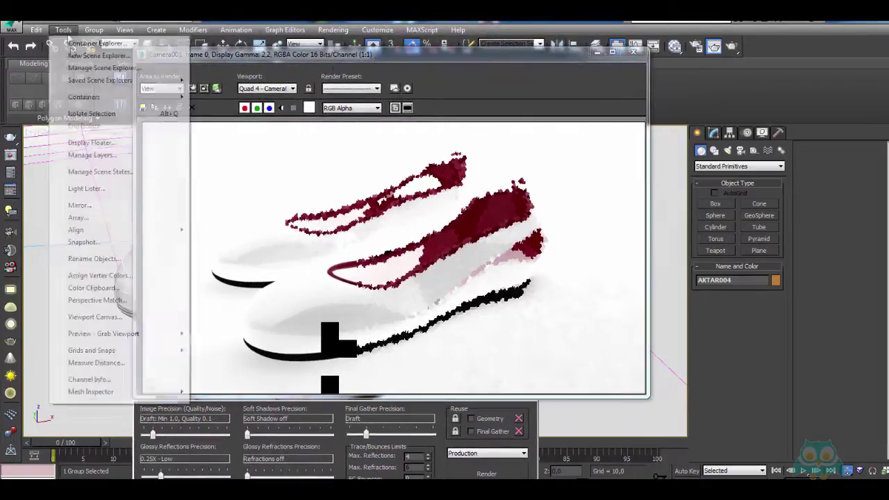
pyautogui.click(122, 186)
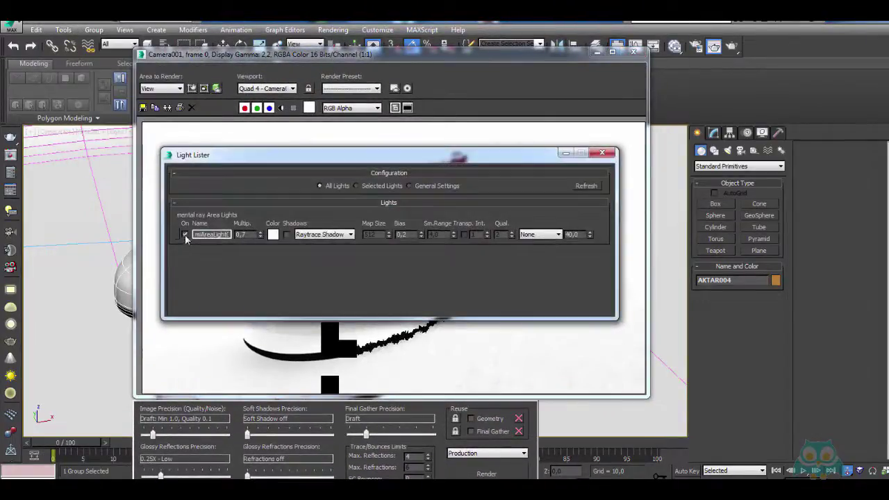
pyautogui.moveTo(301, 158); pyautogui.dragTo(248, 153)
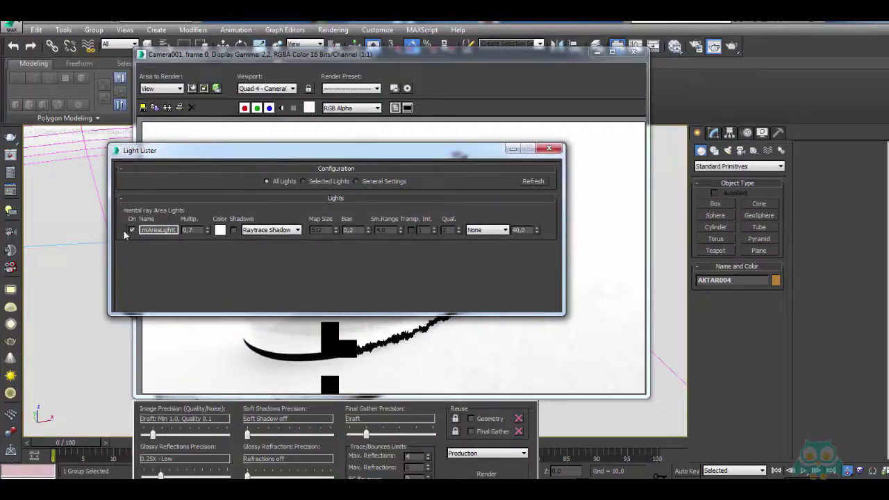
pyautogui.click(123, 233)
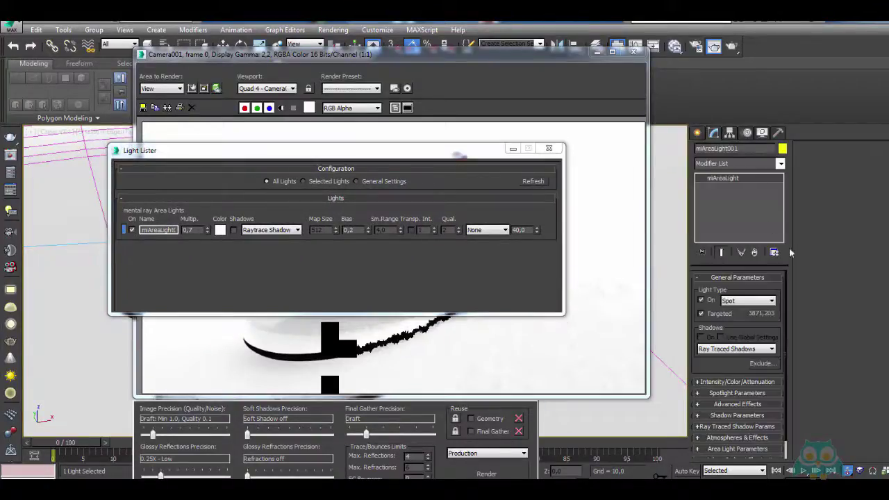
pyautogui.click(724, 406)
pyautogui.click(838, 200)
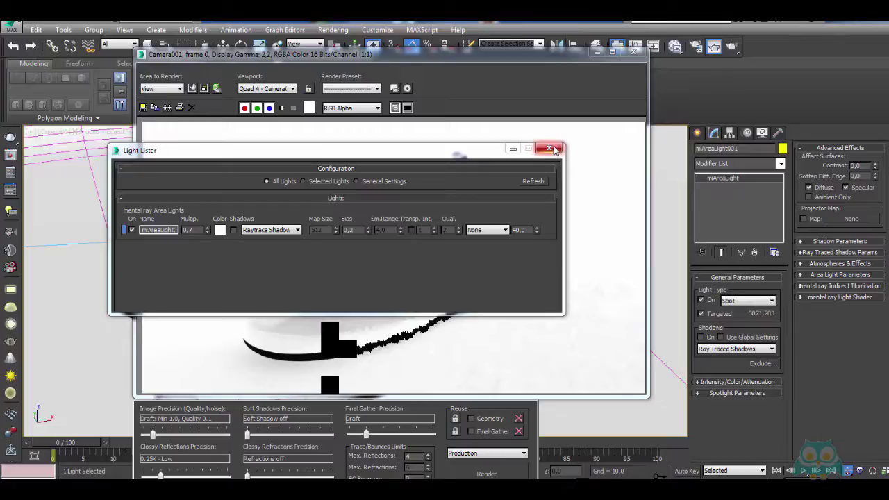
pyautogui.click(624, 69)
# Set the area light's multiplier to 1.0 and close the Light Lister and render window.
pyautogui.click(486, 474)
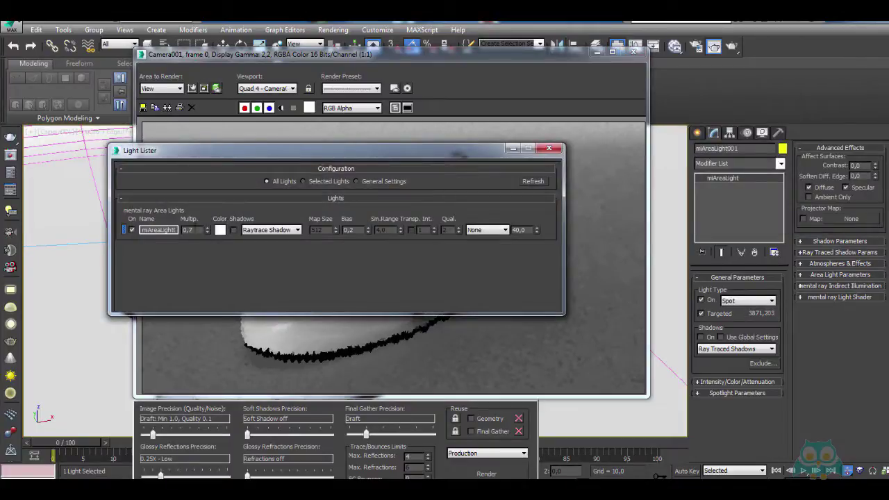
pyautogui.write('1')
pyautogui.press('Return')
pyautogui.click(547, 148)
pyautogui.click(633, 51)
# Toggle the safe frame with Shift+F on the camera view and zoom in.
pyautogui.hotkey('shift', 'f')
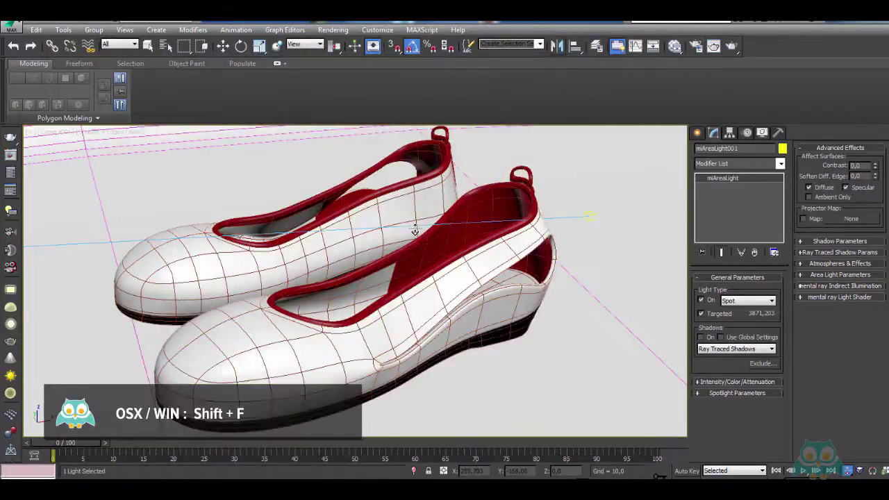
pyautogui.hotkey('shift', 'f')
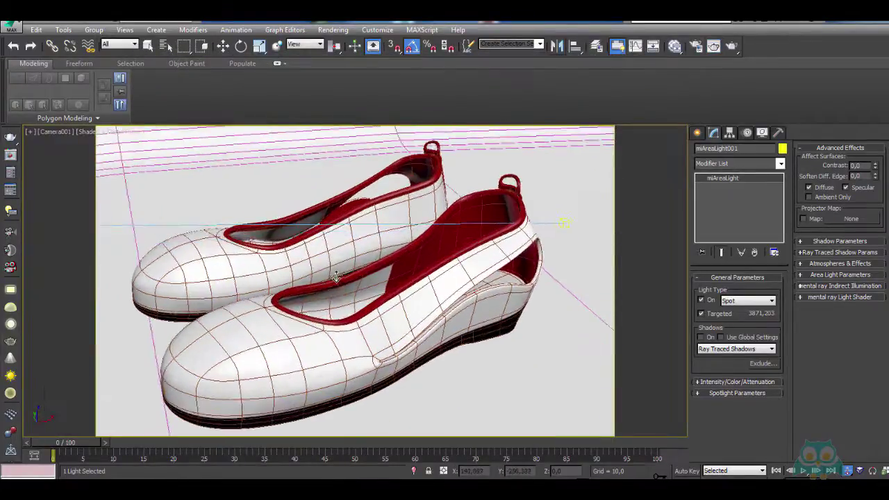
pyautogui.scroll(2, 335, 276)
pyautogui.scroll(1, 336, 275)
pyautogui.scroll(1, 336, 272)
pyautogui.scroll(2, 338, 270)
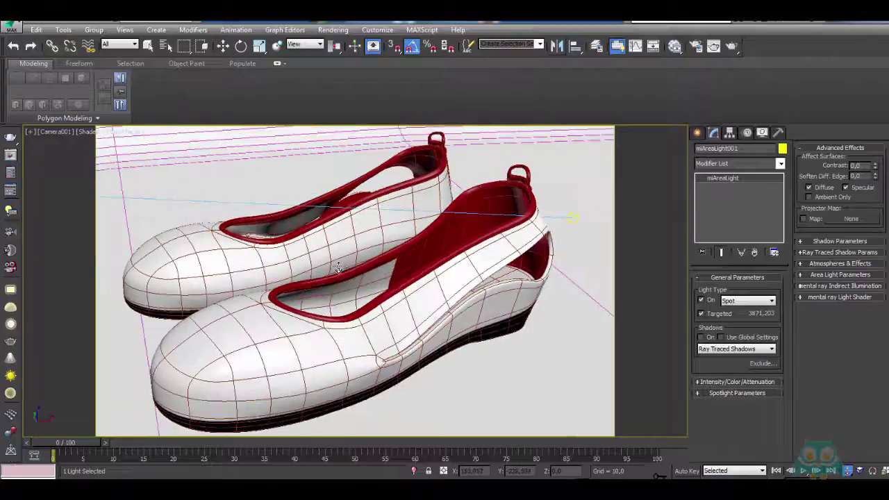
pyautogui.scroll(1, 338, 270)
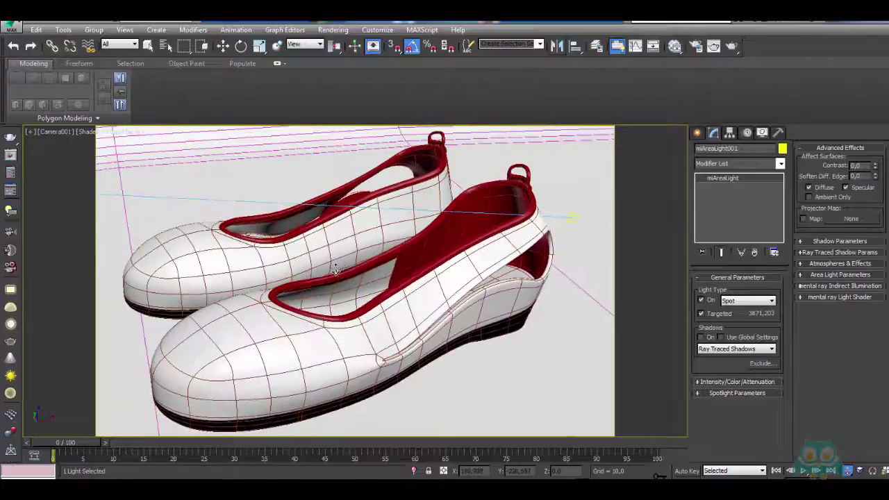
# Render the camera view with the updated light and cancel partway through.
pyautogui.click(731, 46)
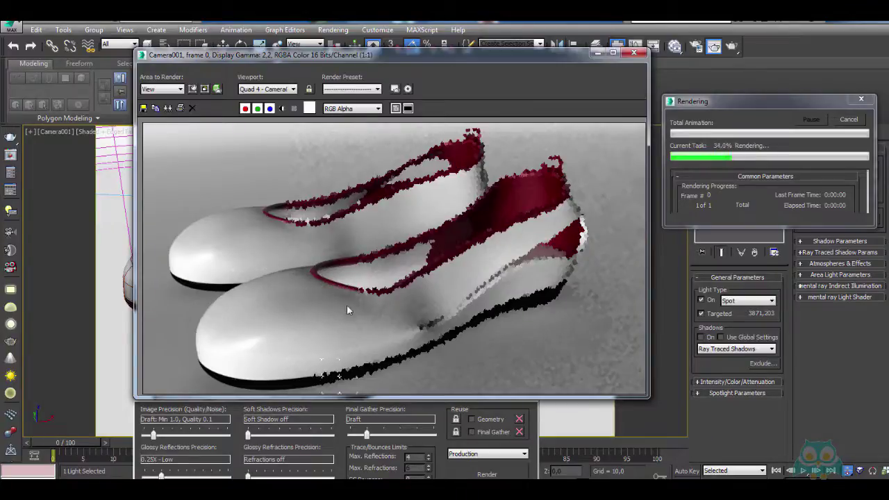
pyautogui.click(844, 122)
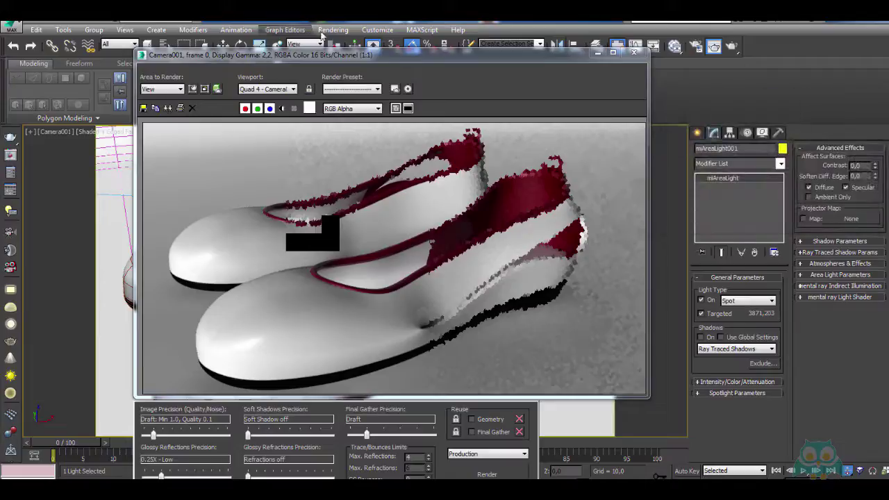
# Set the mr Photographic Exposure film speed (ISO) to 400 in Rendering > Environment.
pyautogui.click(334, 30)
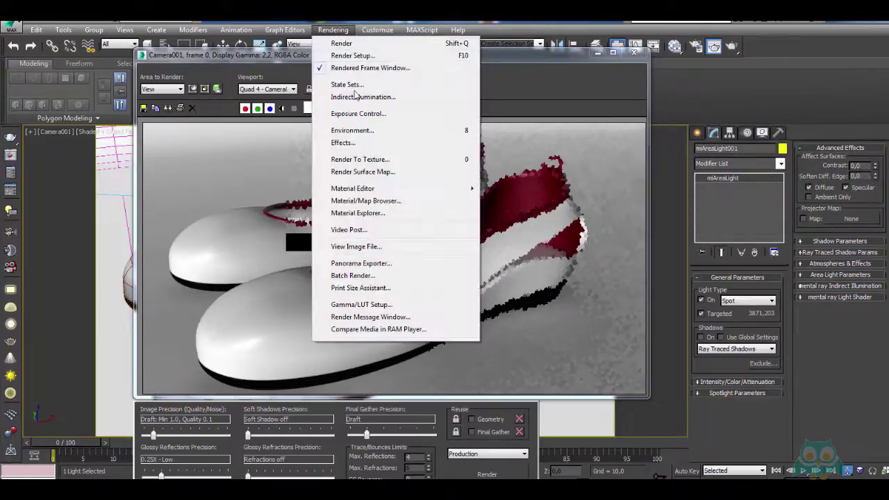
pyautogui.click(359, 131)
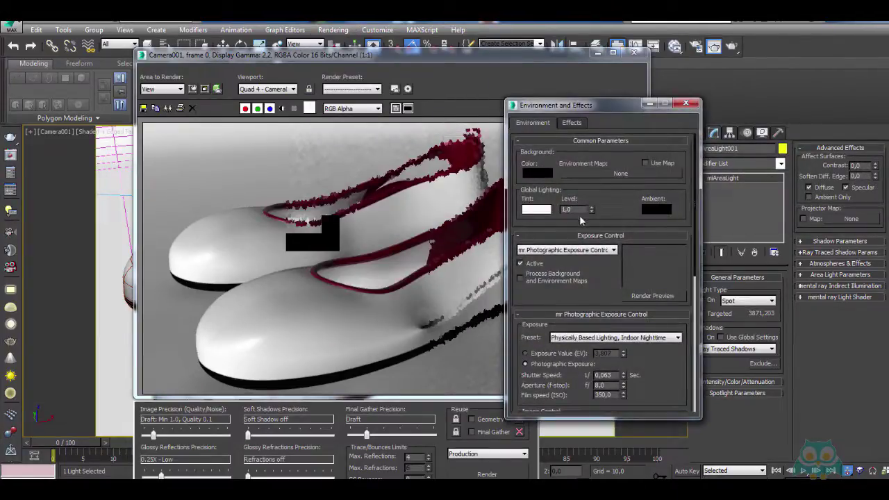
pyautogui.scroll(-5, 600, 212)
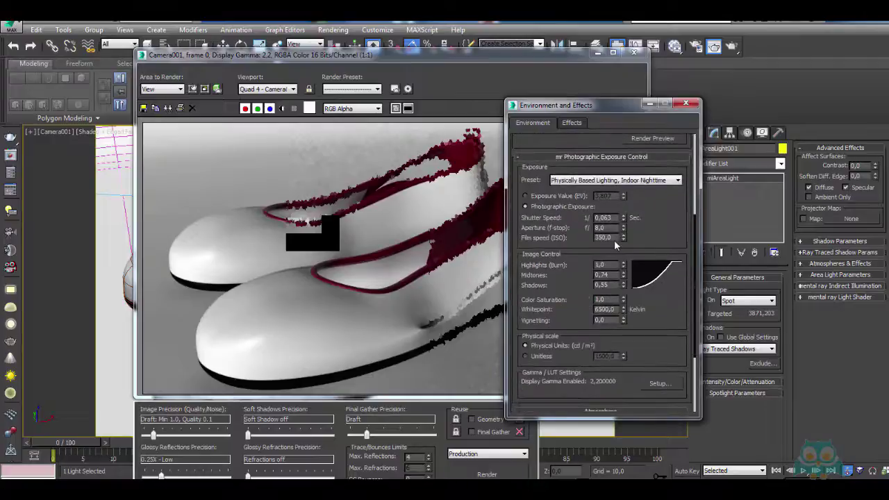
pyautogui.doubleClick(604, 238)
pyautogui.write('00')
pyautogui.press('Return')
# Render a preview of the ISO 400 exposure, then close the Environment and Effects dialog.
pyautogui.scroll(2, 640, 233)
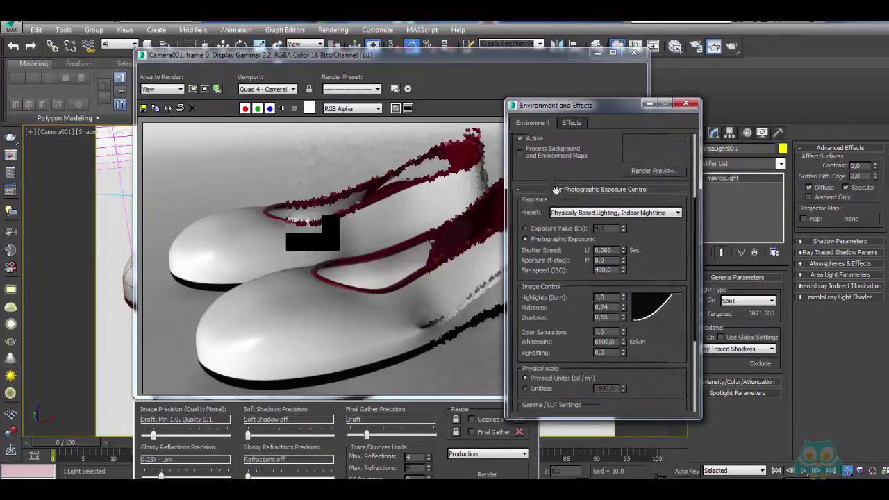
pyautogui.click(645, 209)
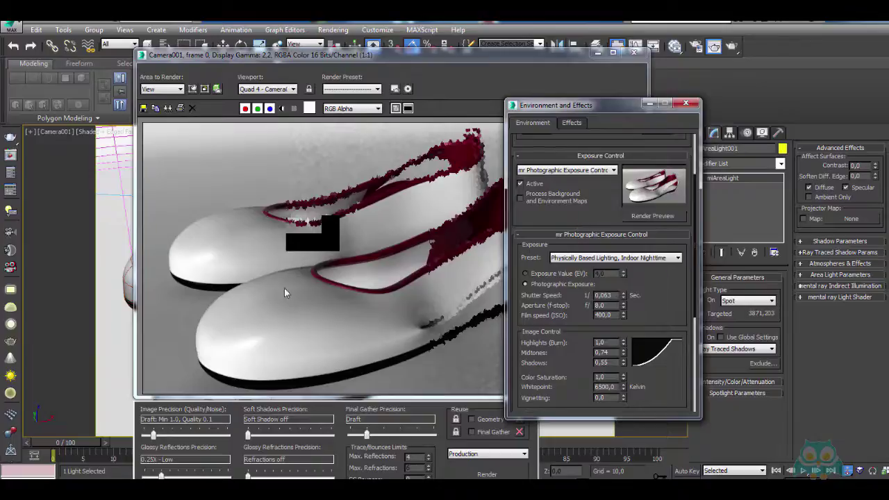
pyautogui.click(410, 60)
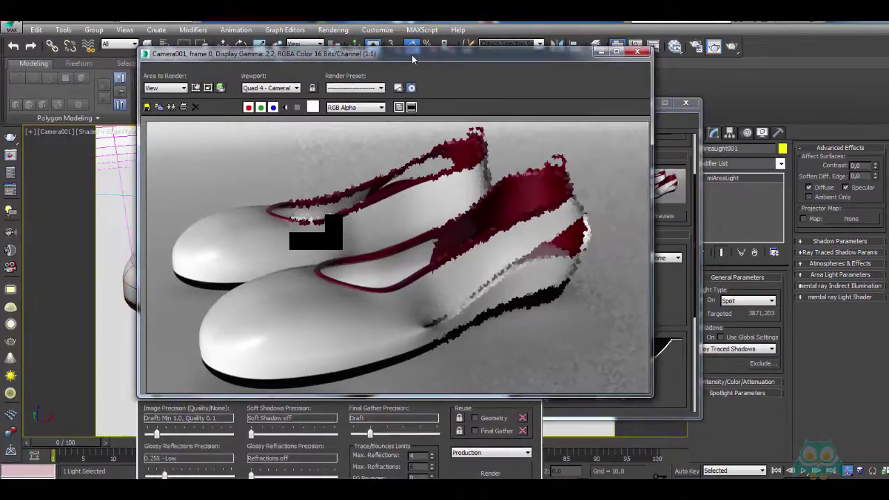
pyautogui.moveTo(409, 60); pyautogui.dragTo(416, 36)
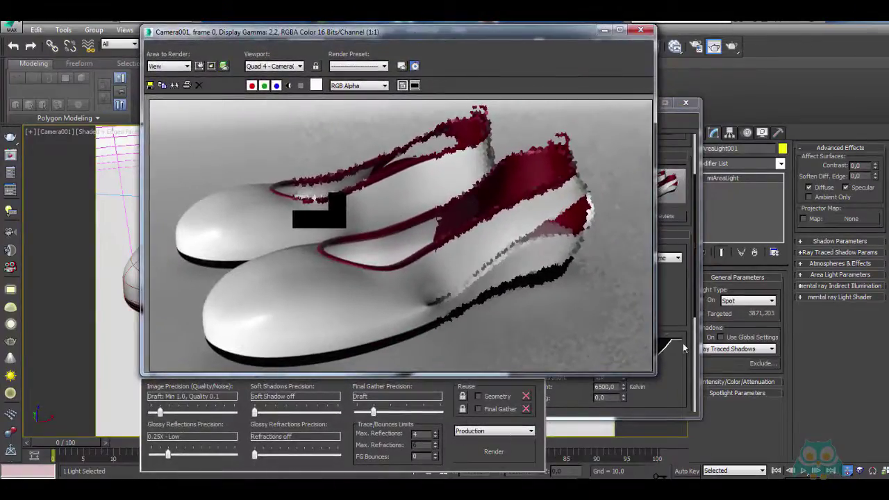
pyautogui.click(678, 298)
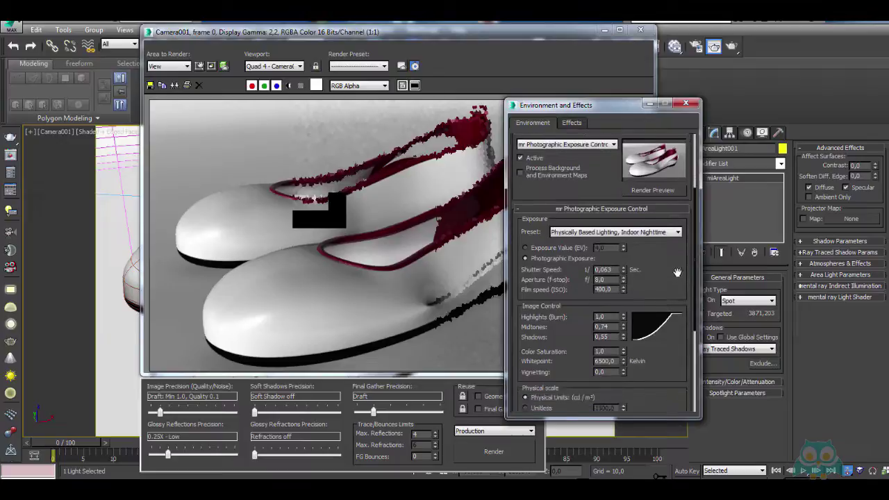
pyautogui.click(685, 102)
pyautogui.moveTo(458, 45); pyautogui.dragTo(502, 66)
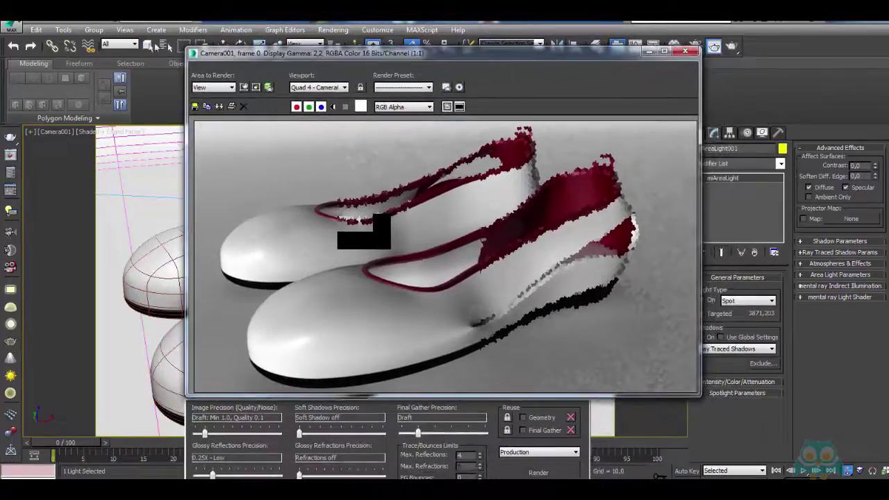
# With the Light Lister open, start a production render (Shift+Q) of Camera001.
pyautogui.click(64, 30)
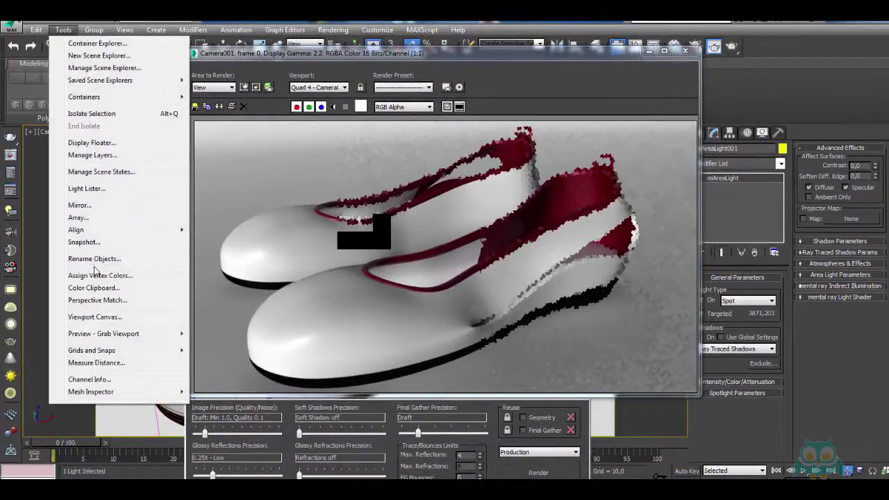
pyautogui.click(87, 189)
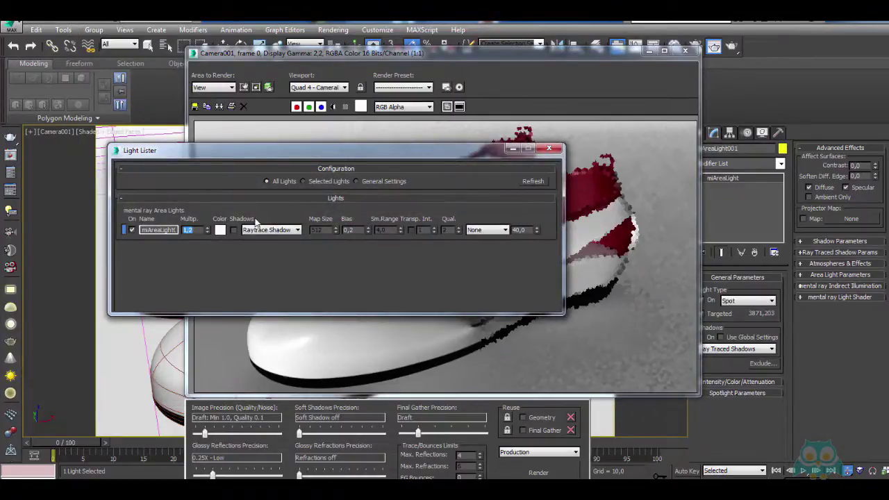
pyautogui.hotkey('shift', 'q')
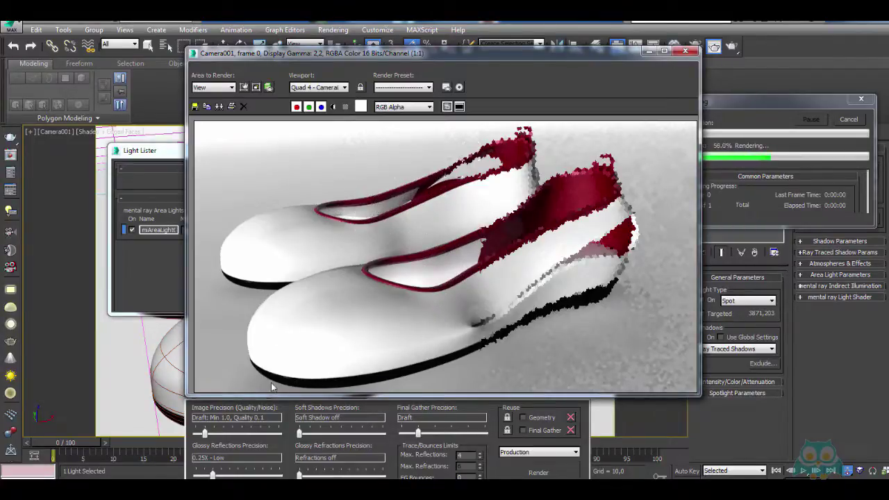
# Zoom the finished render to 2:1 and 4:1 to check straps and toes, then back to 1:1.
pyautogui.scroll(1, 326, 371)
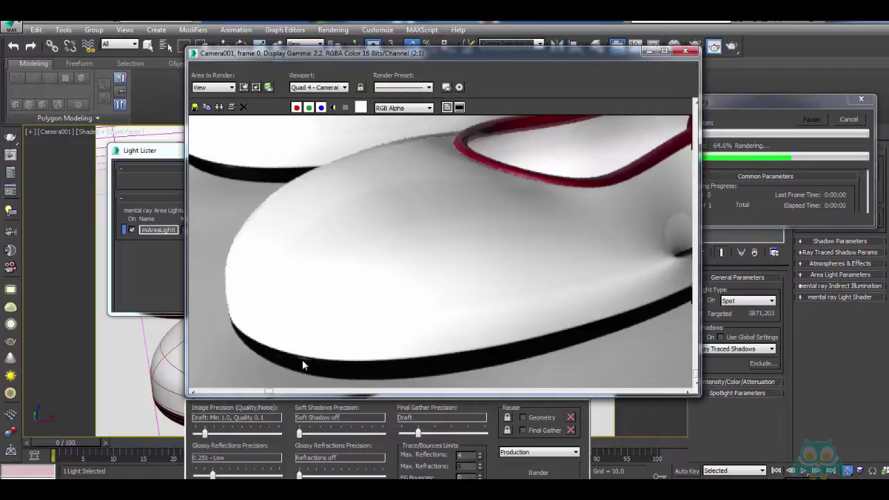
pyautogui.scroll(-1, 302, 360)
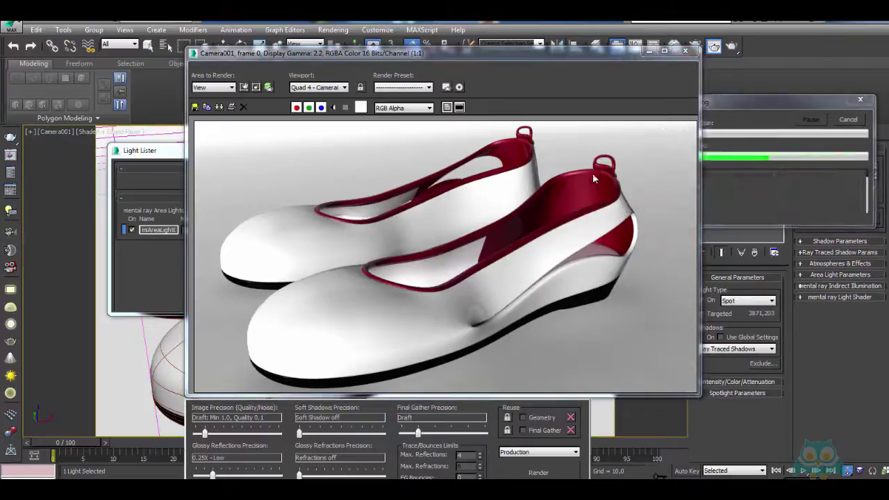
pyautogui.scroll(1, 619, 167)
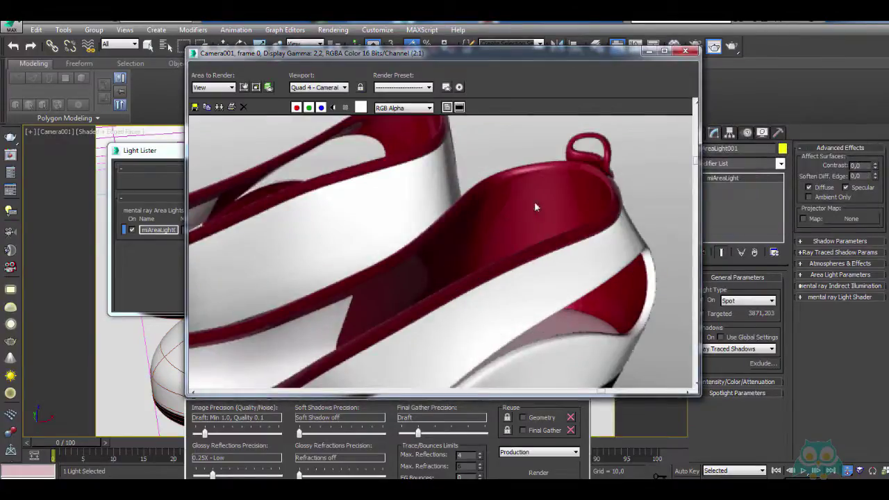
pyautogui.scroll(-1, 553, 230)
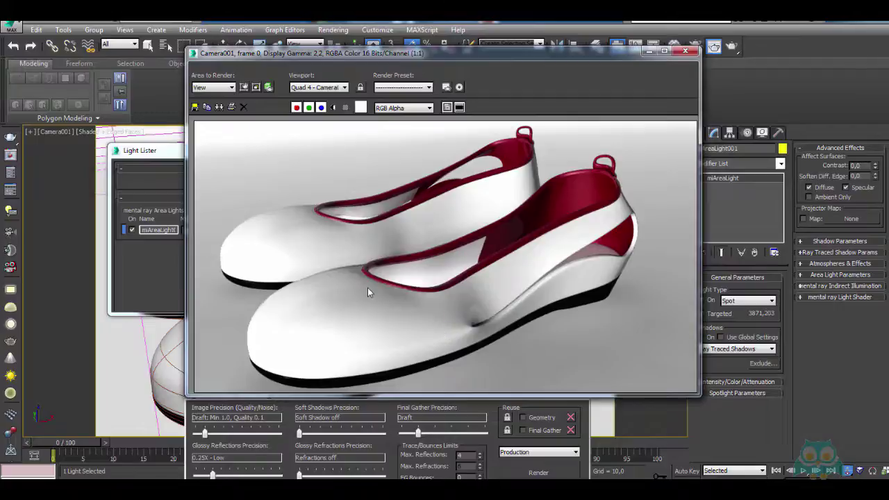
pyautogui.scroll(1, 367, 288)
pyautogui.scroll(1, 371, 286)
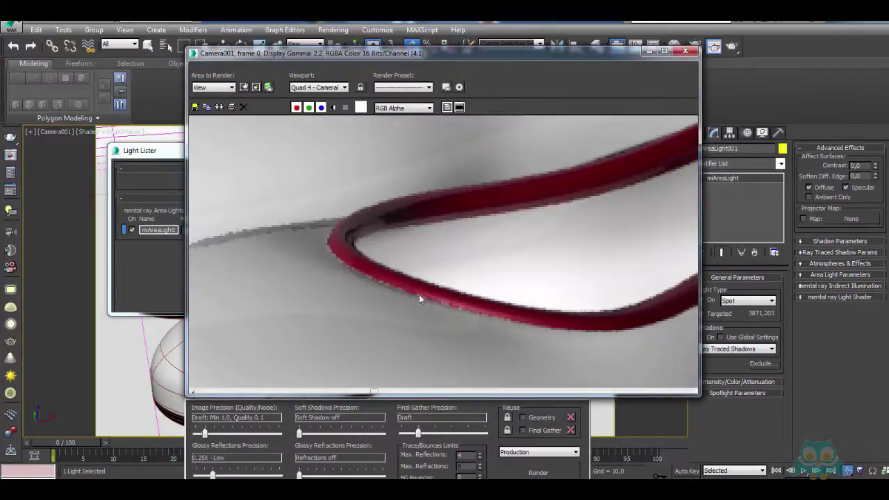
pyautogui.scroll(-1, 384, 281)
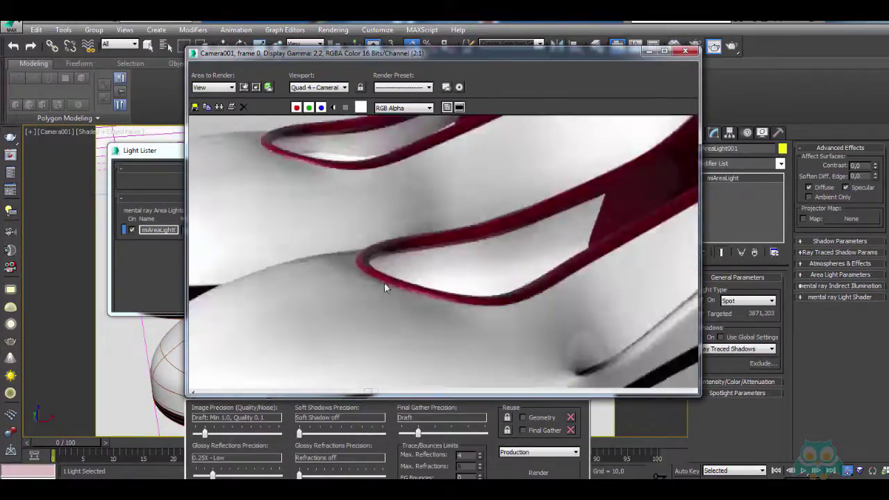
pyautogui.scroll(-1, 394, 287)
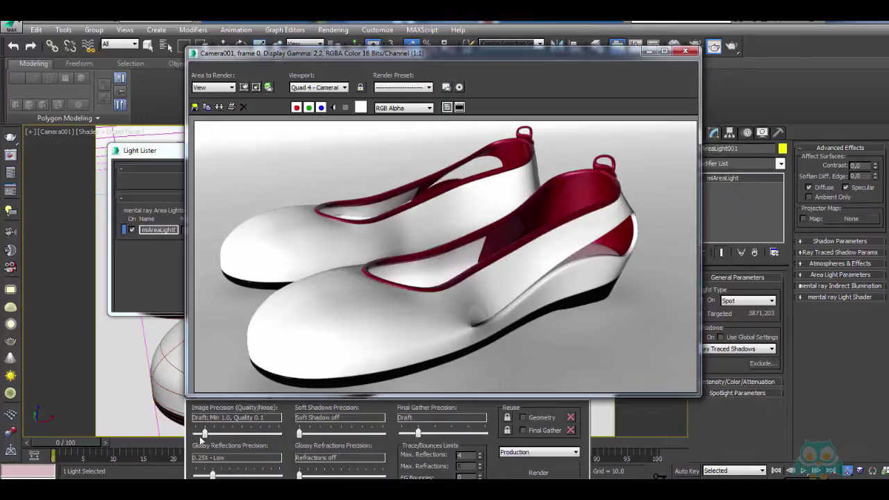
# Set Image Precision and Final Gather to Medium, Soft Shadows 0.125X, Glossy Reflections 0.75X.
pyautogui.moveTo(203, 433); pyautogui.dragTo(240, 433)
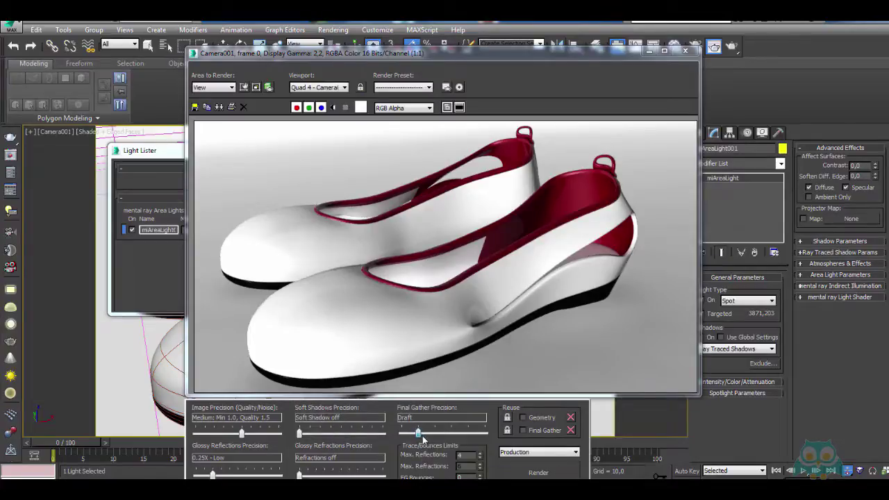
pyautogui.moveTo(419, 432); pyautogui.dragTo(450, 442)
pyautogui.moveTo(300, 434); pyautogui.dragTo(319, 435)
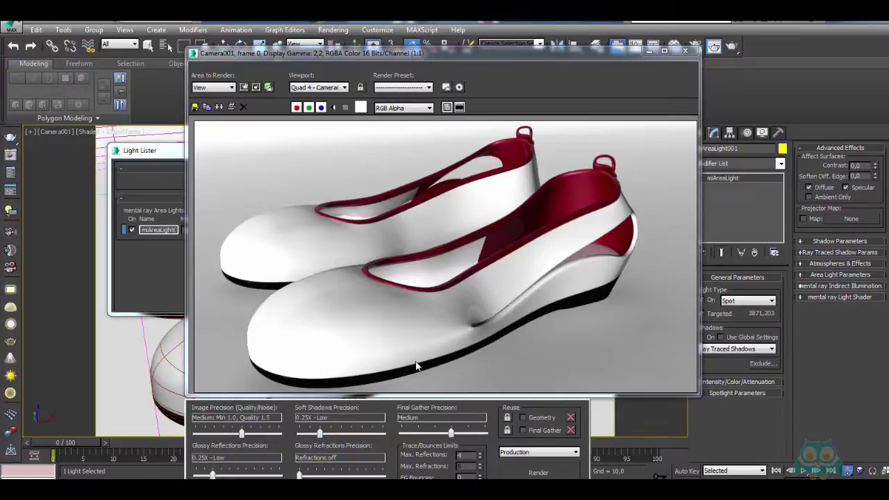
pyautogui.moveTo(319, 434); pyautogui.dragTo(309, 434)
pyautogui.moveTo(213, 475); pyautogui.dragTo(229, 475)
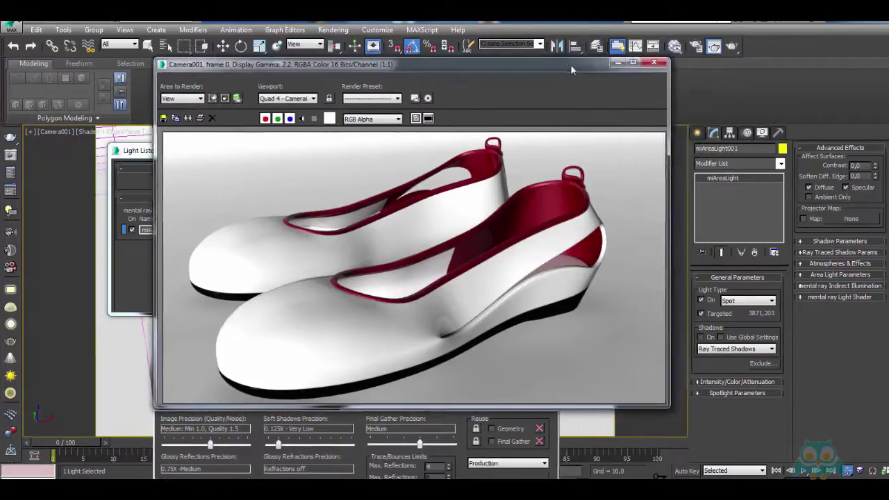
pyautogui.moveTo(597, 53); pyautogui.dragTo(567, 64)
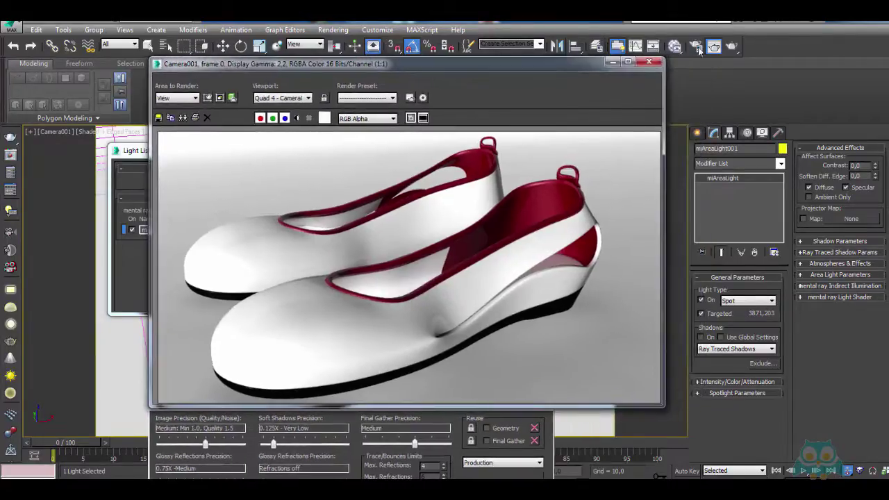
pyautogui.click(674, 46)
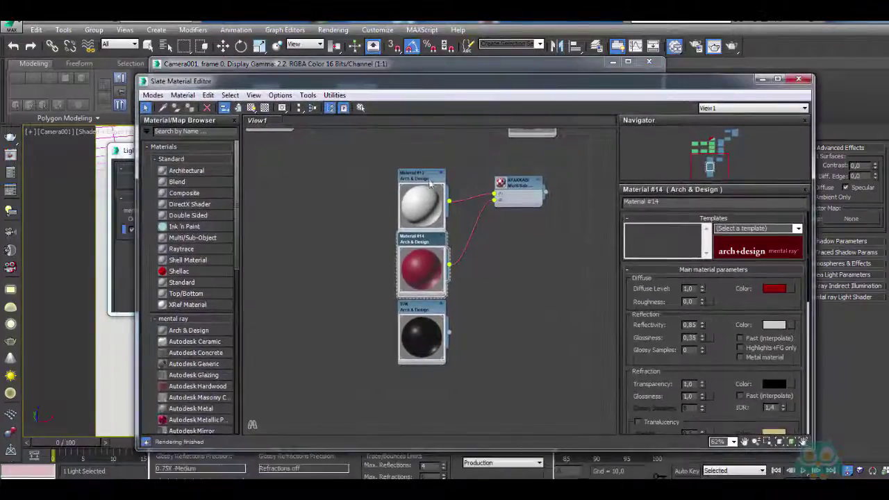
# Set the white Material #13's reflectivity to 0,8 in the Slate Material Editor.
pyautogui.doubleClick(418, 179)
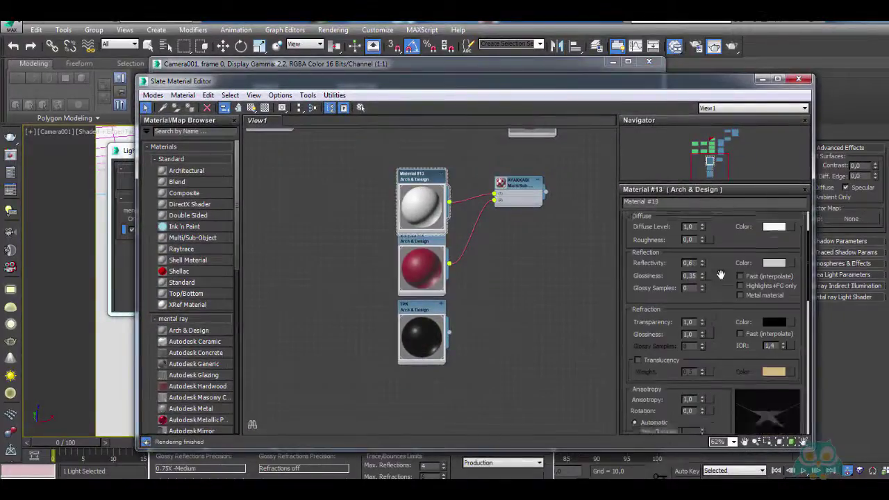
pyautogui.scroll(-5, 664, 393)
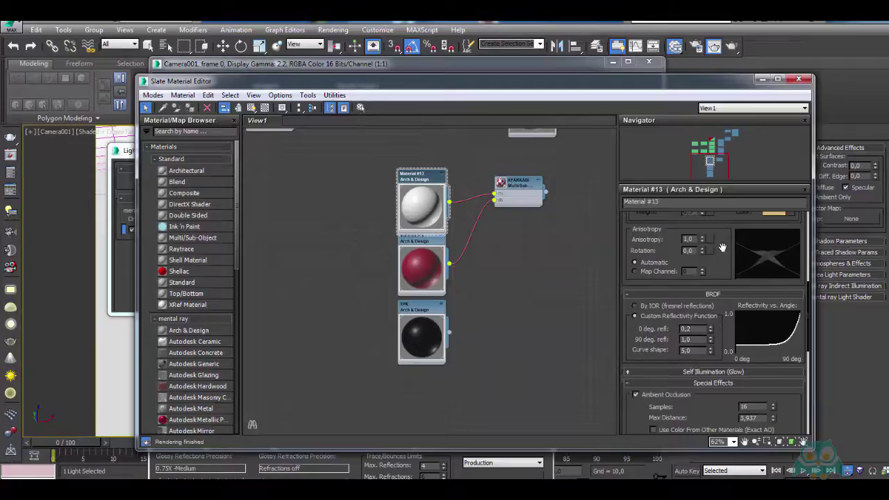
pyautogui.moveTo(722, 248); pyautogui.dragTo(721, 404)
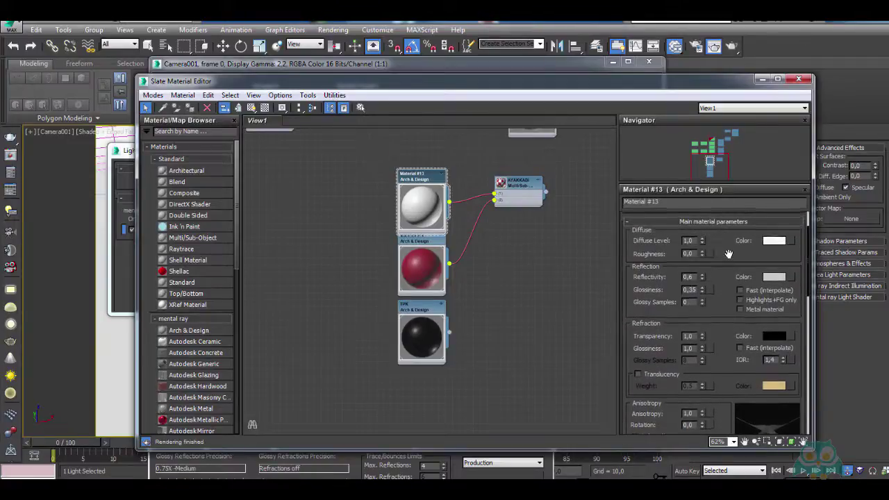
pyautogui.moveTo(718, 258); pyautogui.dragTo(717, 276)
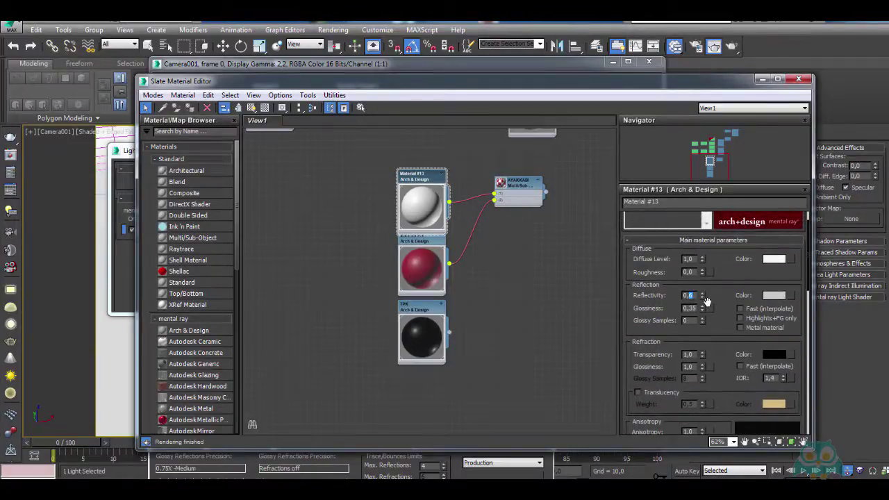
pyautogui.write('0,8')
pyautogui.press('Return')
# Compare against red Material #14, set Material #13 reflectivity to 0,85, and close the editor.
pyautogui.click(427, 243)
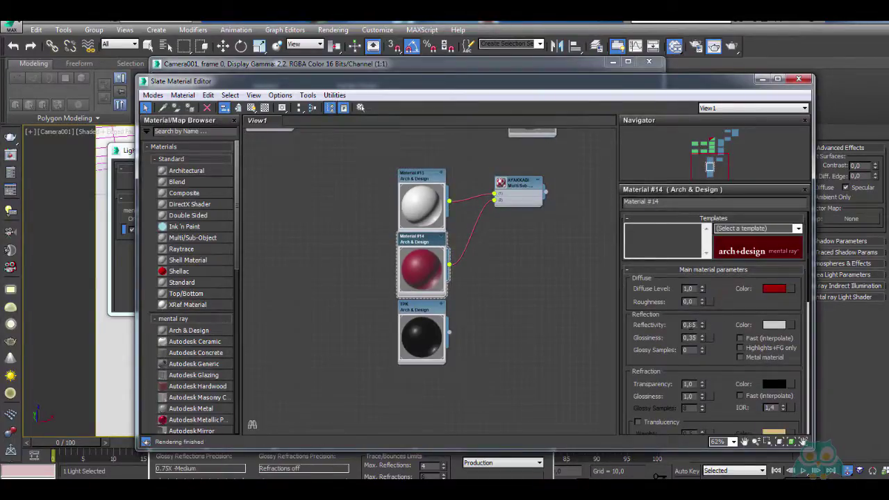
pyautogui.moveTo(729, 335)
pyautogui.mouseDown()
pyautogui.moveTo(732, 227)
pyautogui.moveTo(727, 374)
pyautogui.mouseUp()
pyautogui.doubleClick(420, 186)
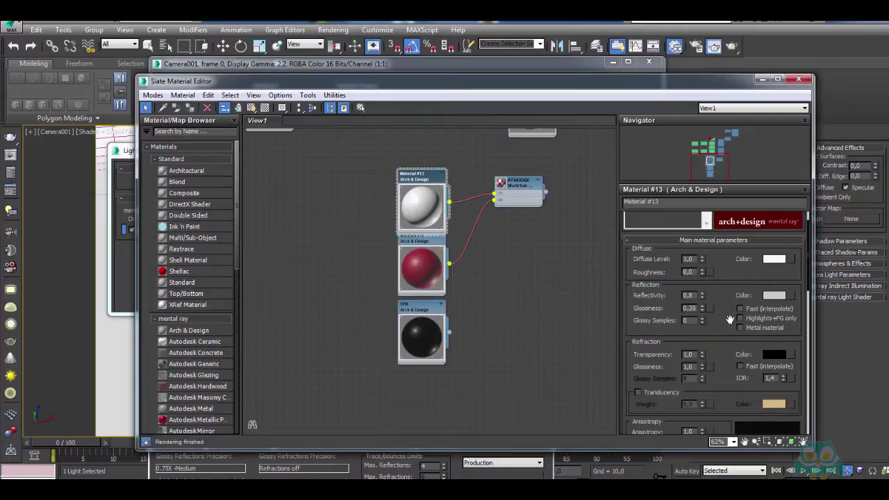
pyautogui.click(693, 295)
pyautogui.press('BackSpace')
pyautogui.press('Return')
pyautogui.click(799, 78)
# Move the render window aside and close the Light Lister.
pyautogui.moveTo(435, 69); pyautogui.dragTo(474, 42)
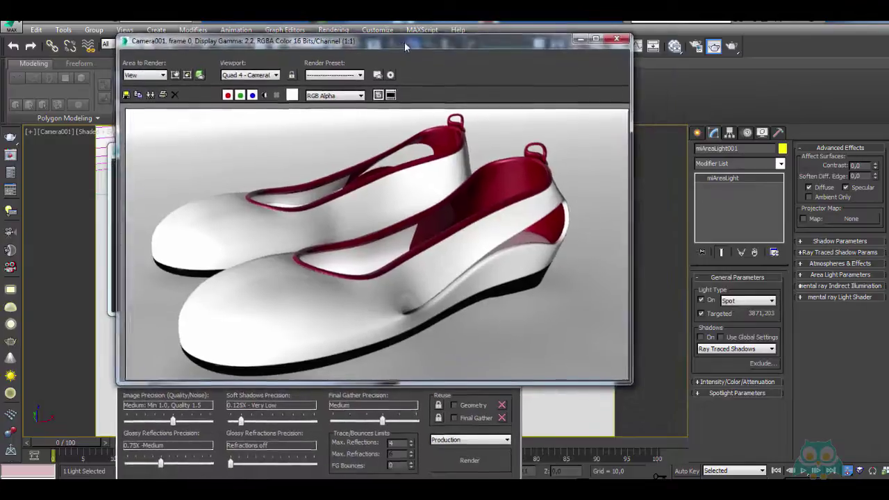
pyautogui.click(164, 158)
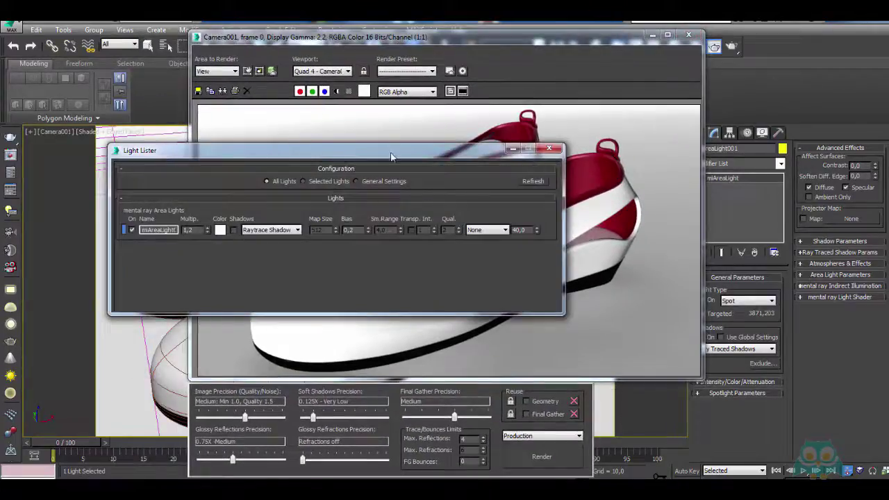
pyautogui.moveTo(392, 154); pyautogui.dragTo(390, 179)
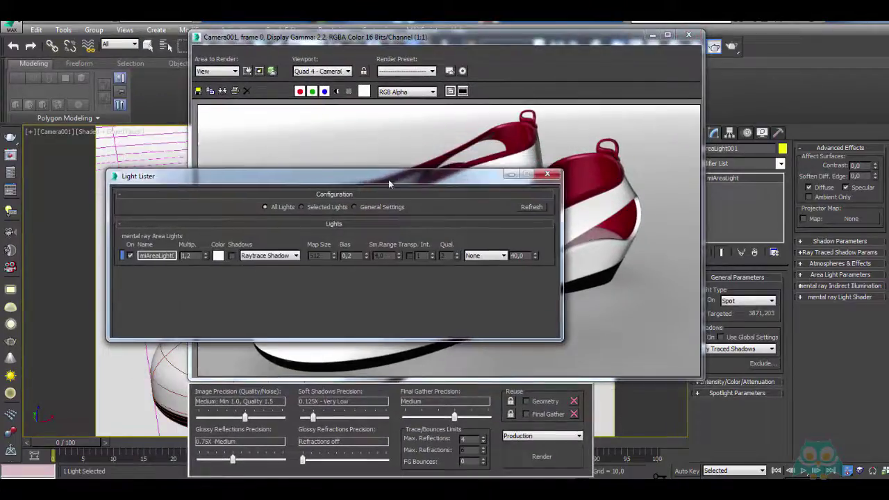
pyautogui.click(548, 175)
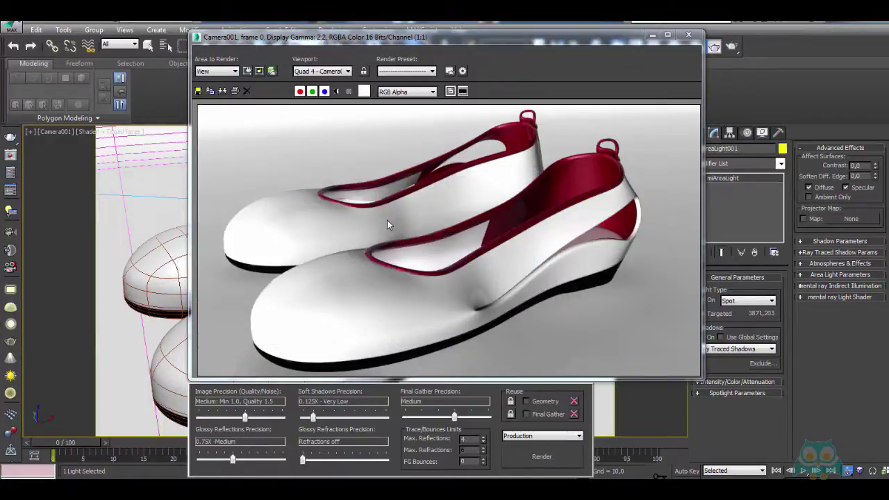